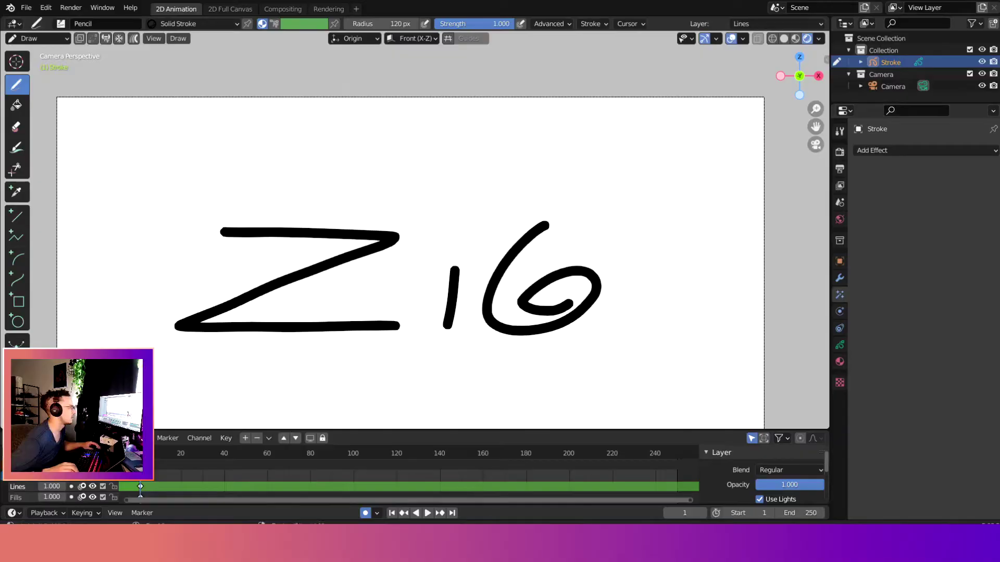
Step: Add a Wave Distortion effect to the Stroke object and play the animation to check it
click(908, 150)
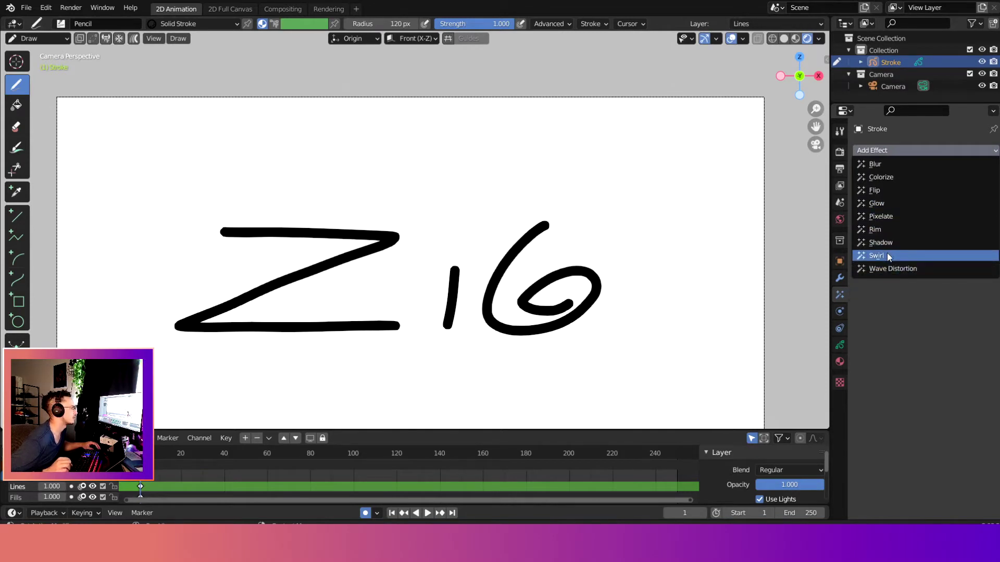
click(917, 268)
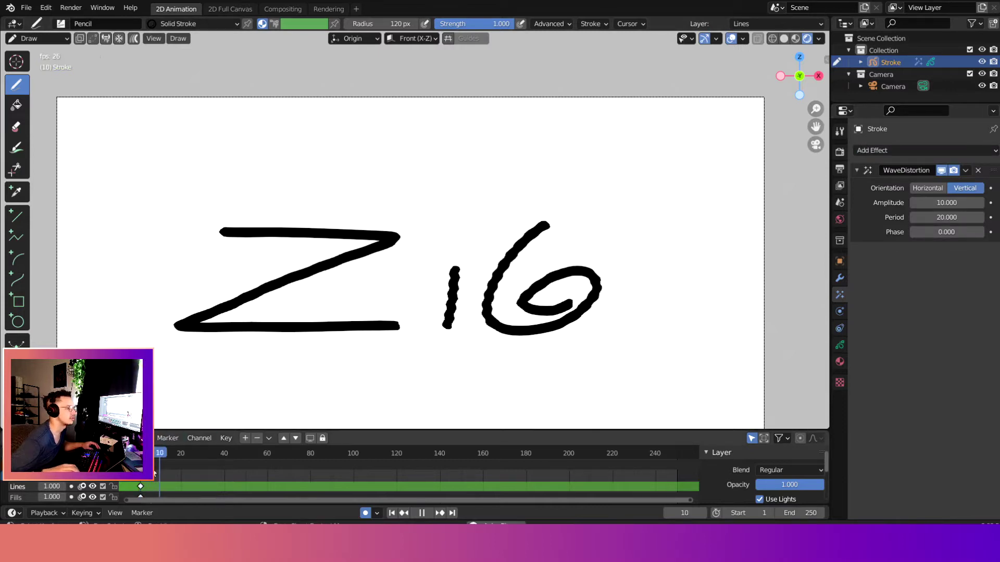
click(196, 453)
drag(192, 456, 136, 456)
key(space)
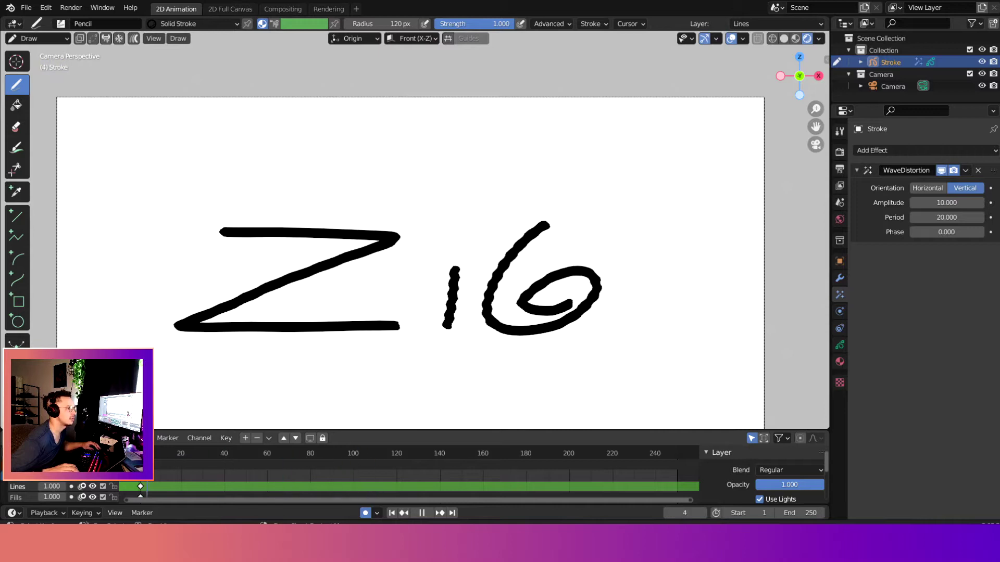
key(space)
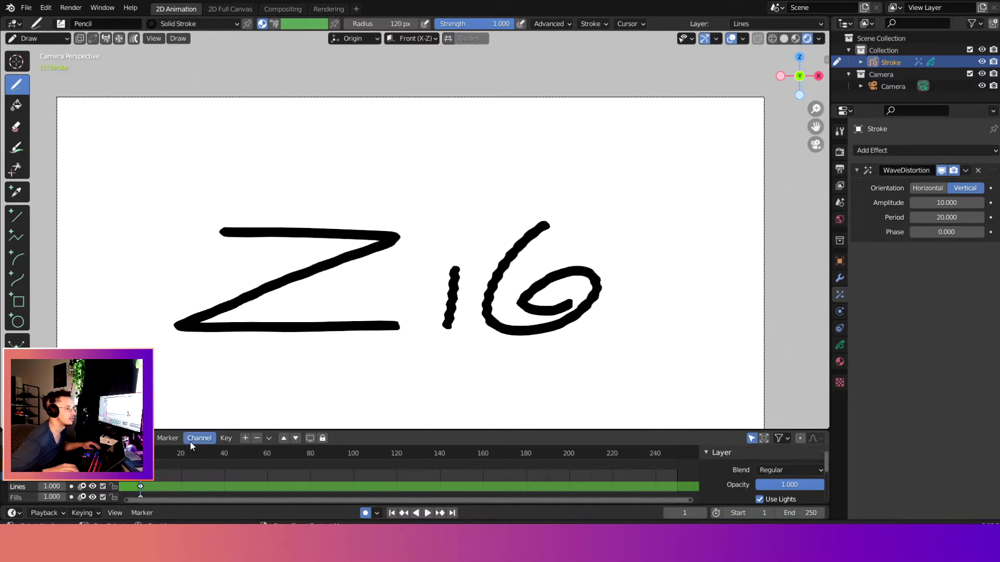
Step: Compare the Horizontal and Vertical orientations of the wave distortion, leaving it on Vertical
scroll(370, 288, up, 1)
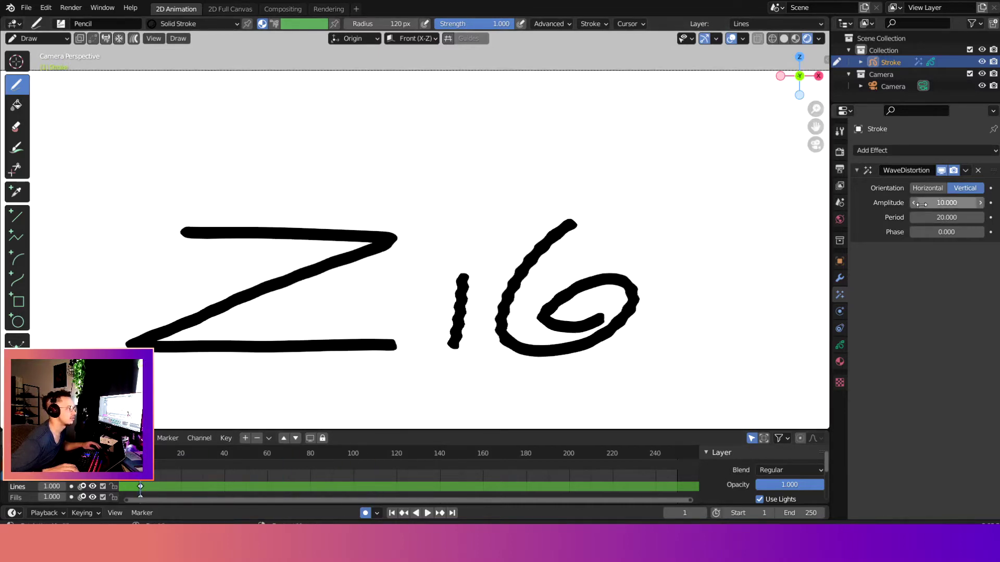
click(933, 189)
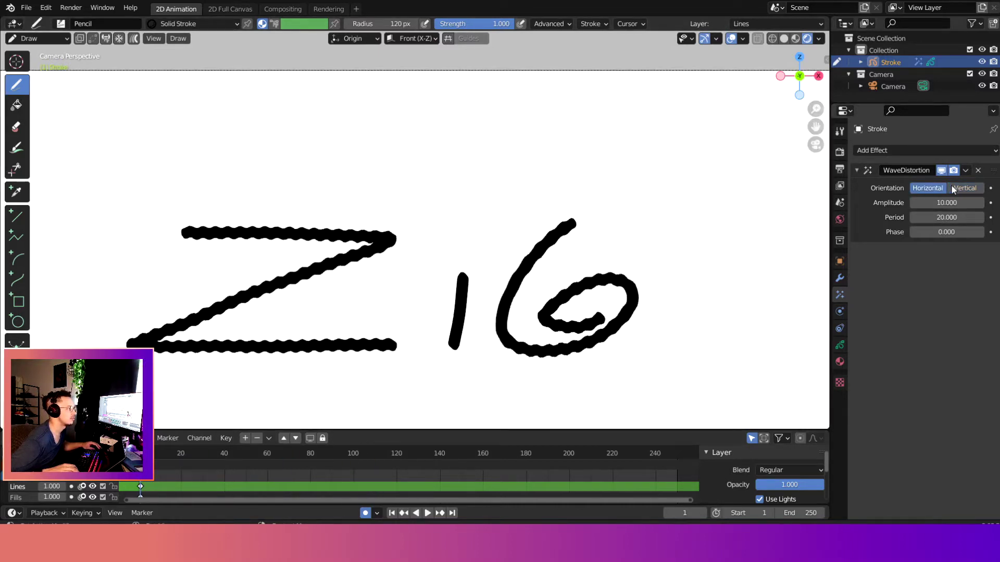
click(956, 187)
click(940, 189)
click(969, 189)
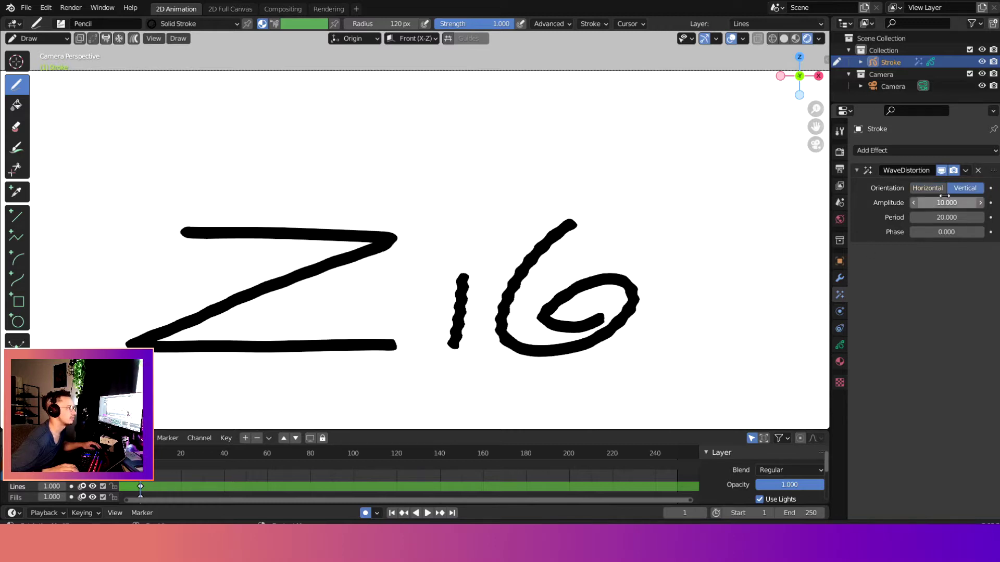
Step: Set the wave distortion's amplitude to 44.2, its period to 51.3 and its phase to -6.3
drag(946, 202, 968, 202)
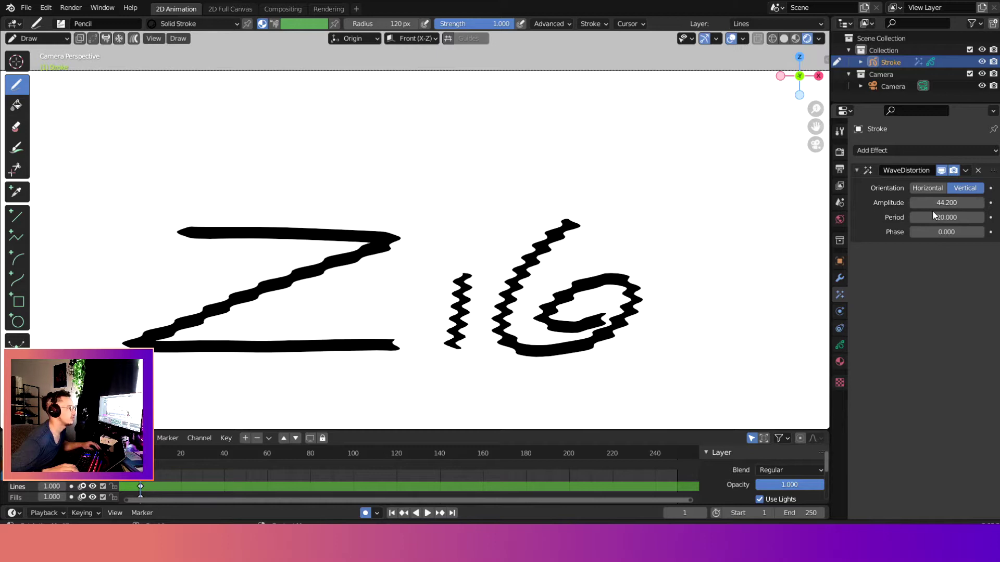
drag(933, 215, 927, 215)
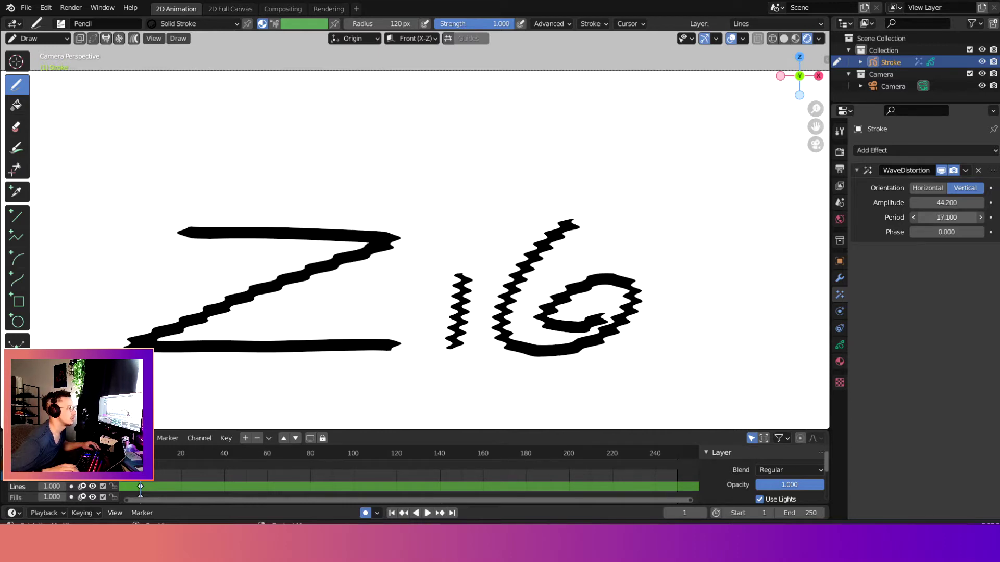
mouse_move(927, 215)
mouse_down()
mouse_move(918, 215)
mouse_move(953, 217)
mouse_move(953, 232)
mouse_up()
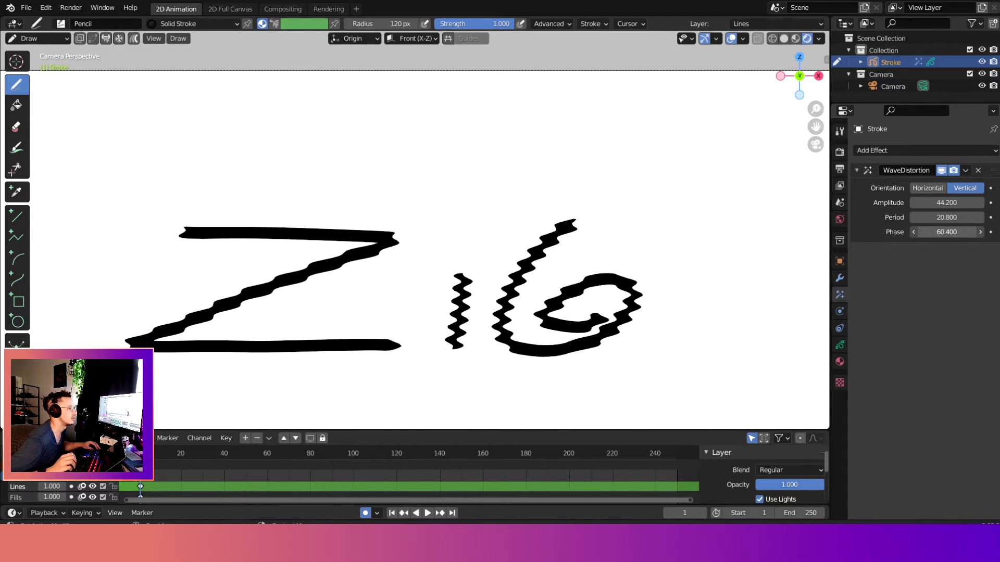
drag(947, 231, 932, 231)
drag(947, 217, 943, 217)
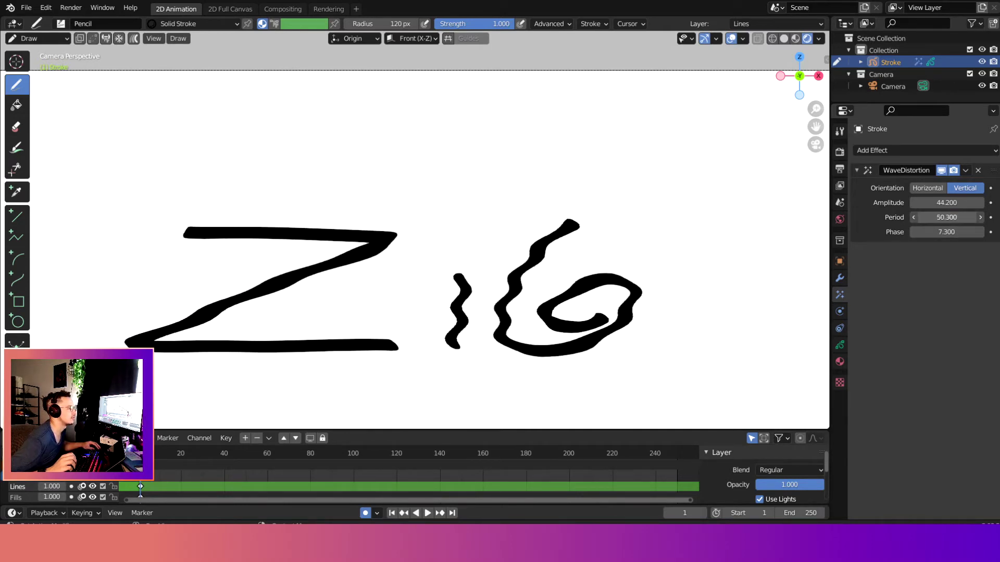
drag(942, 218, 947, 217)
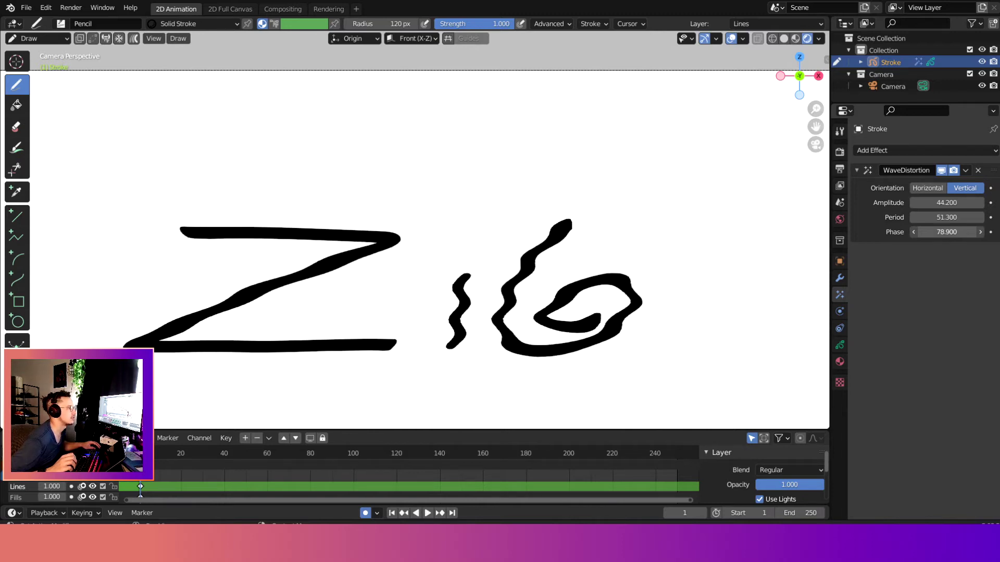
drag(947, 232, 938, 238)
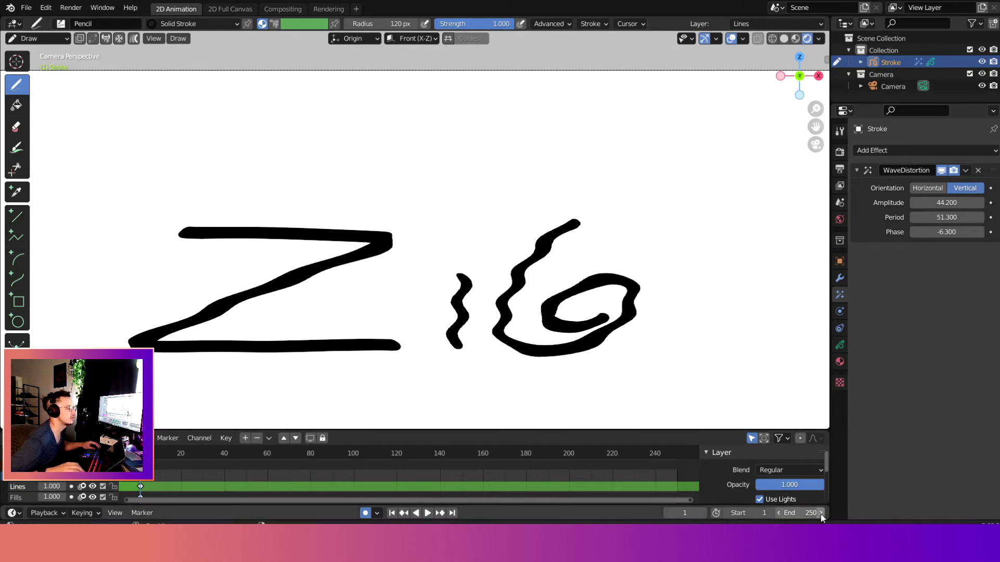
Step: Set the scene's end frame to 60
click(788, 513)
text(60)
key(Return)
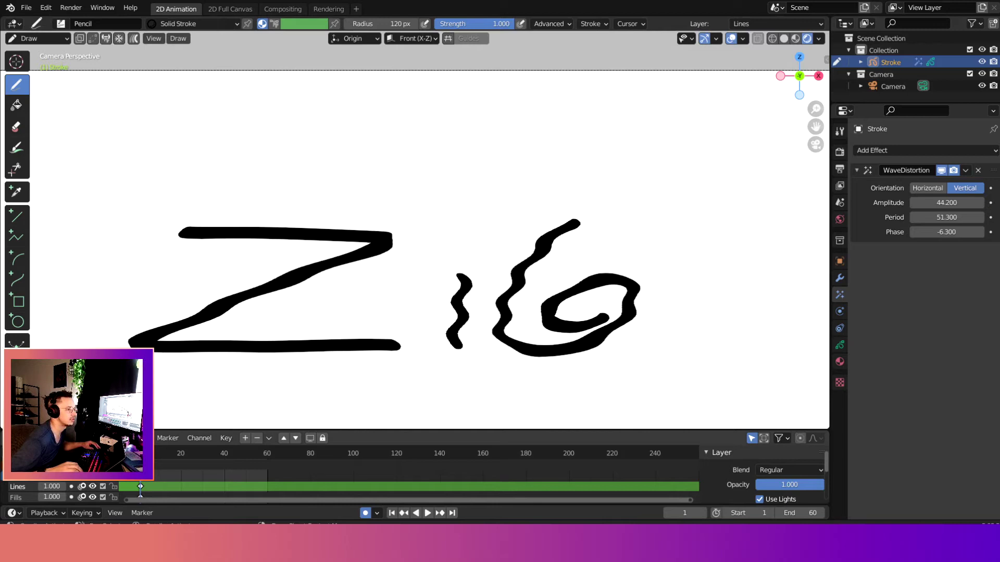
Step: Keyframe the wave distortion's phase at frames 60 and 1
key(space)
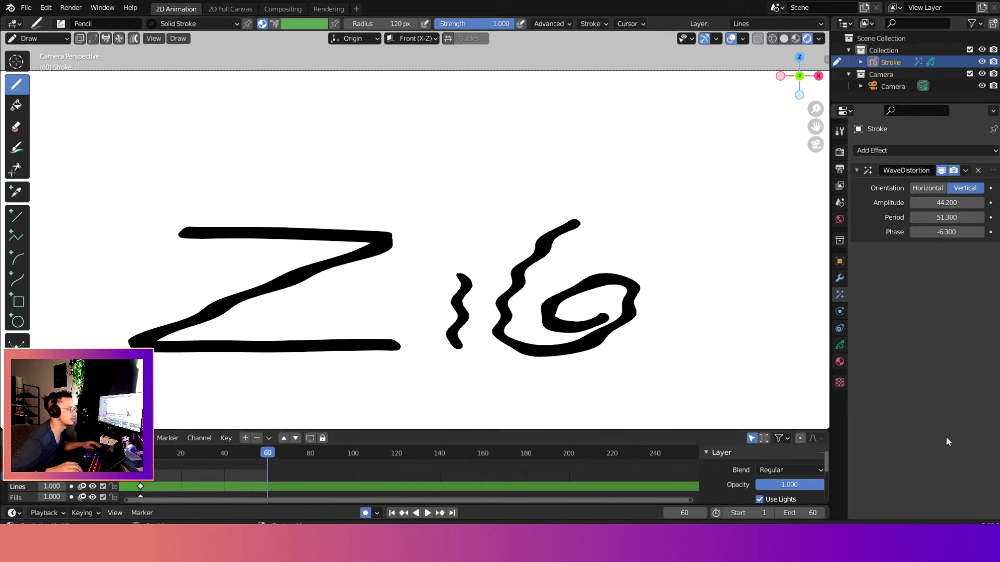
click(991, 233)
drag(236, 459, 140, 459)
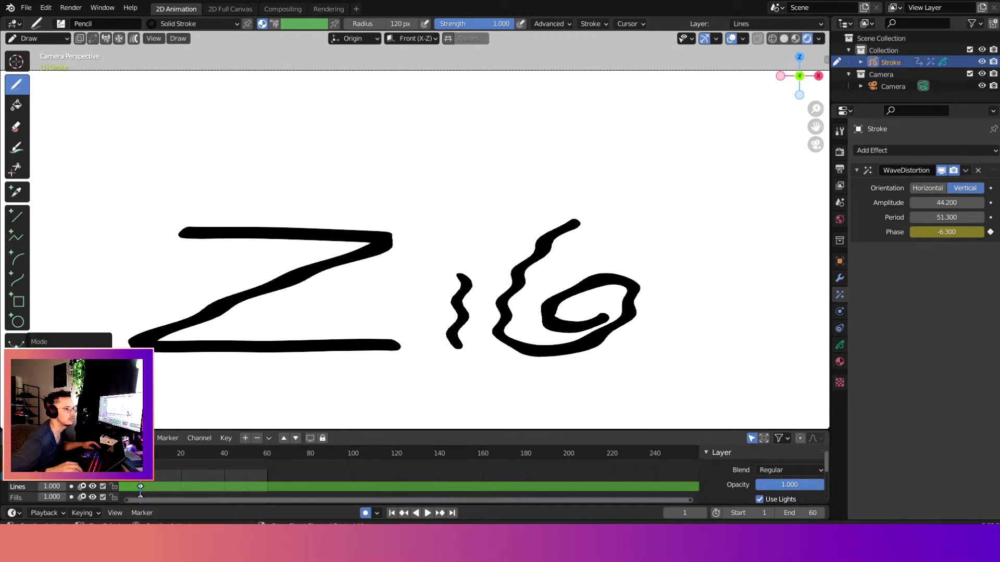
Step: Show the Stroke action's keyframes, set the phase to 121.8 at frame 30, and play the animation
click(57, 359)
key(space)
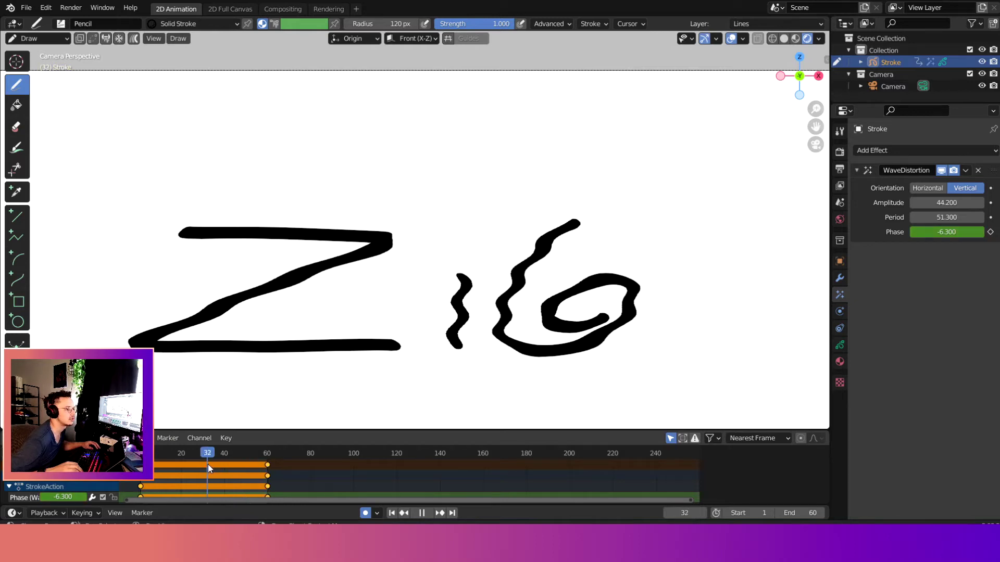
drag(207, 464, 203, 466)
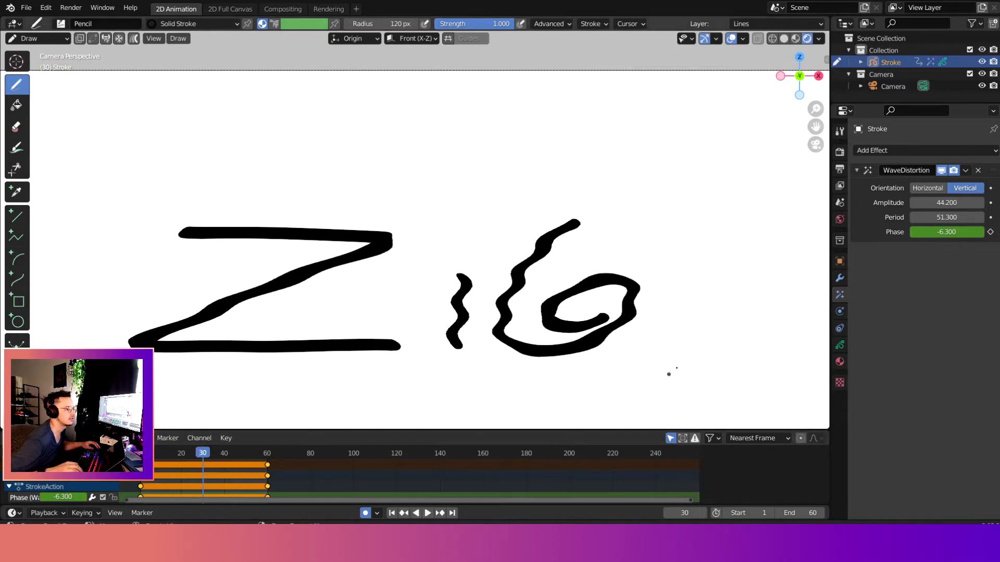
mouse_move(947, 231)
mouse_down()
mouse_move(979, 232)
mouse_move(955, 240)
mouse_up()
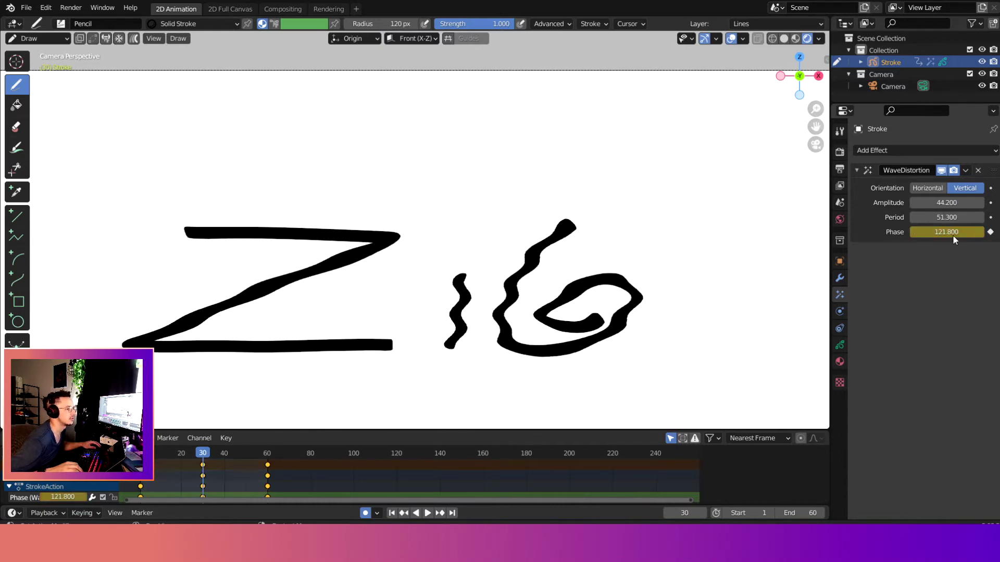
key(space)
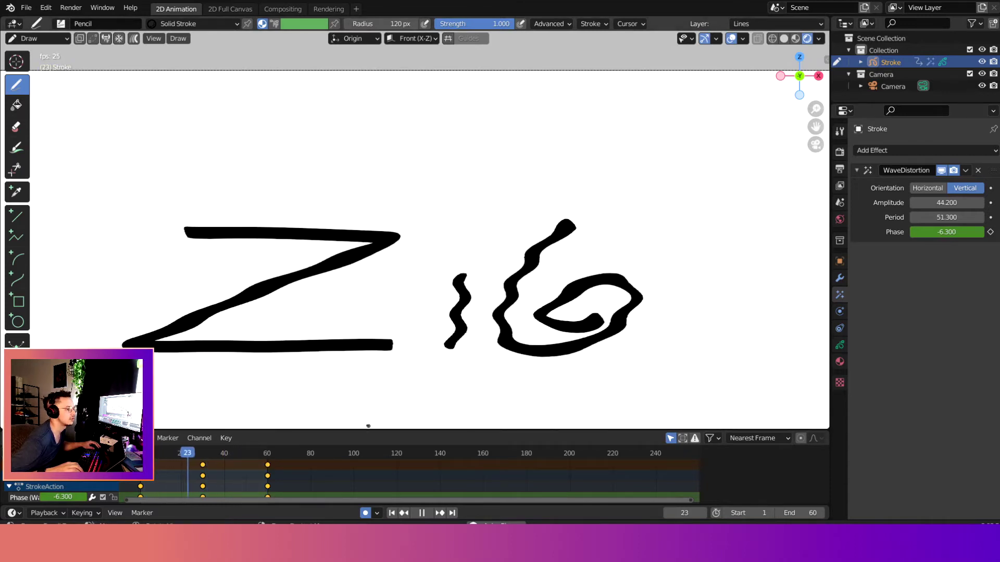
Step: Delete the phase keyframe at frame 60 and move the frame 30 keyframe to frame 60
click(202, 465)
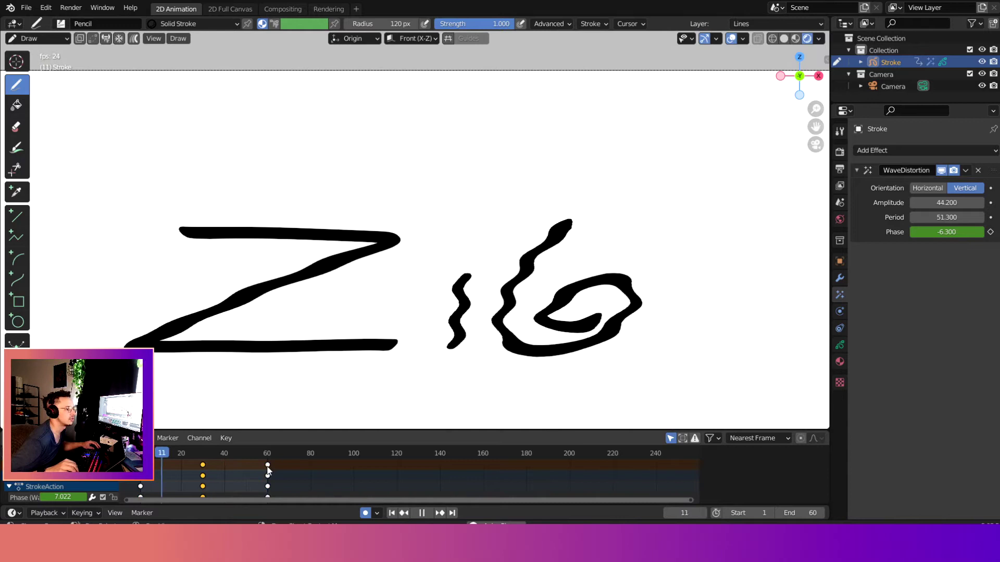
click(268, 465)
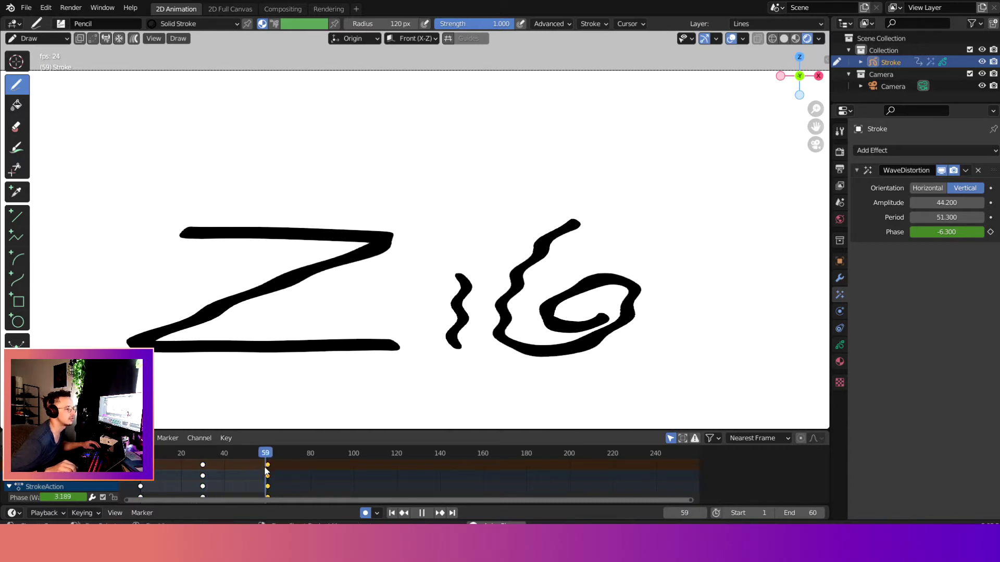
key(x)
click(198, 463)
drag(202, 465, 267, 465)
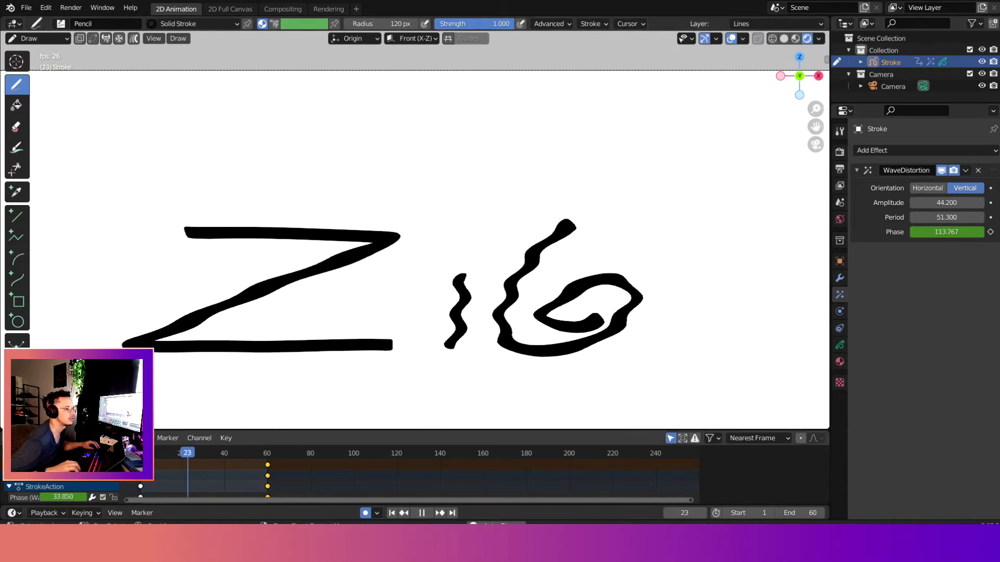
Step: Enlarge the keyframe editor, select the keyframe at frame 60, and stop playback
click(140, 465)
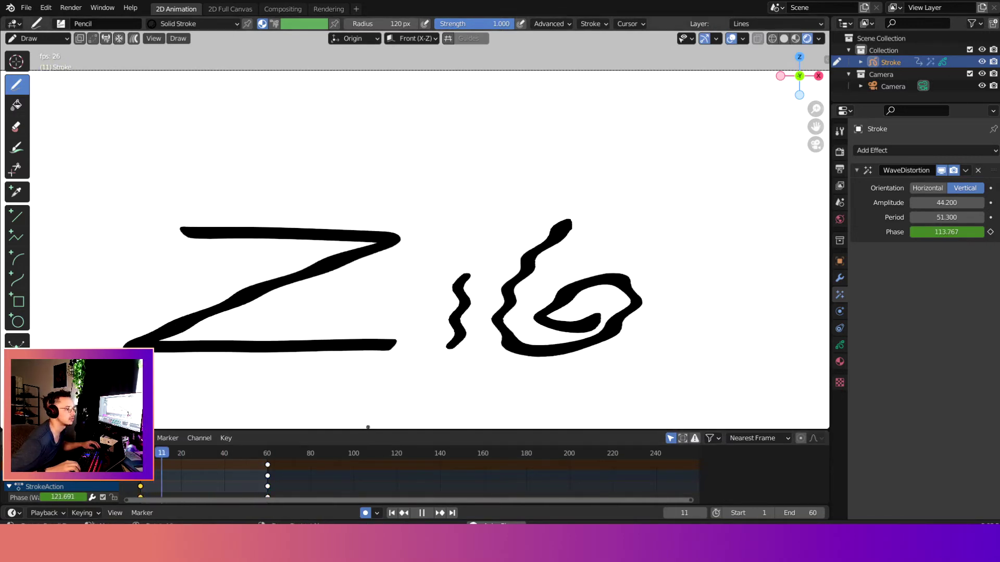
drag(370, 430, 374, 365)
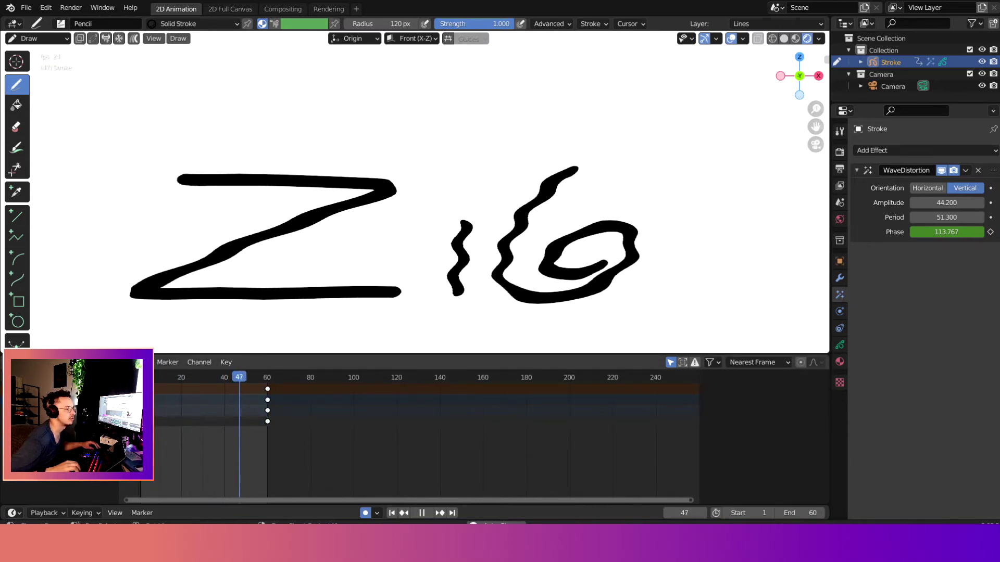
click(269, 395)
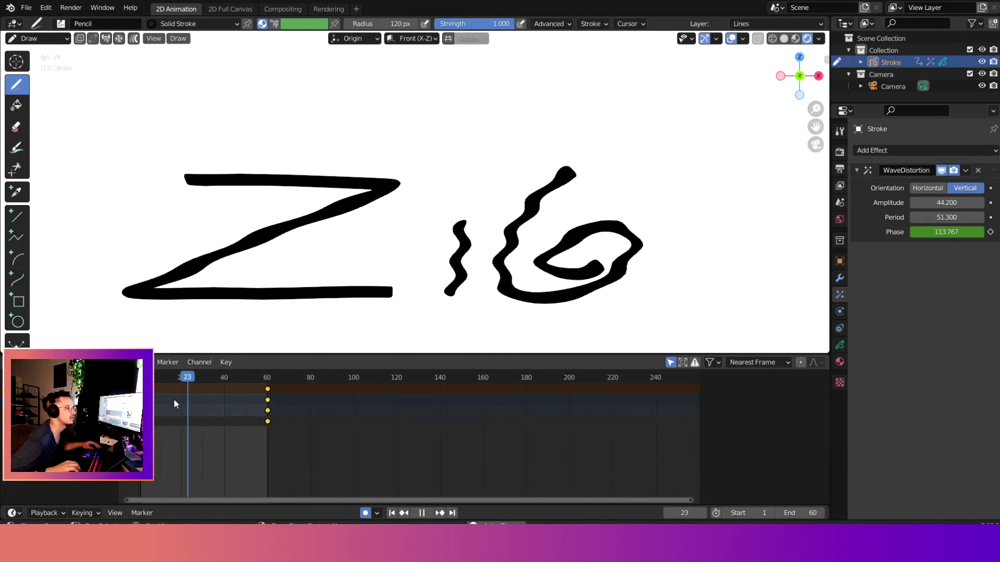
key(space)
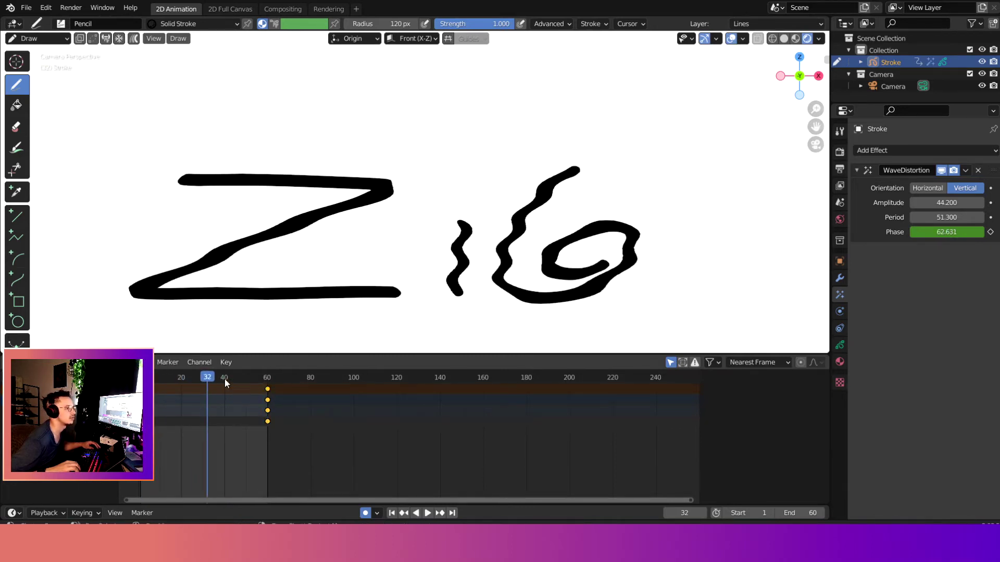
Step: Try a phase of 30 at frame 60 and play the animation from frame 1
mouse_move(218, 384)
mouse_down()
mouse_move(269, 380)
mouse_move(141, 380)
mouse_up()
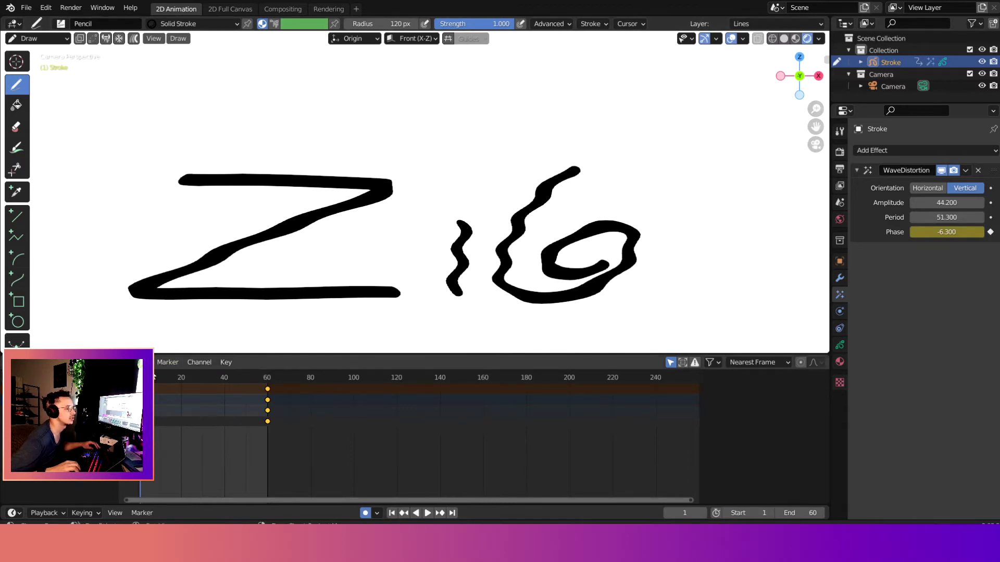
drag(154, 377, 268, 385)
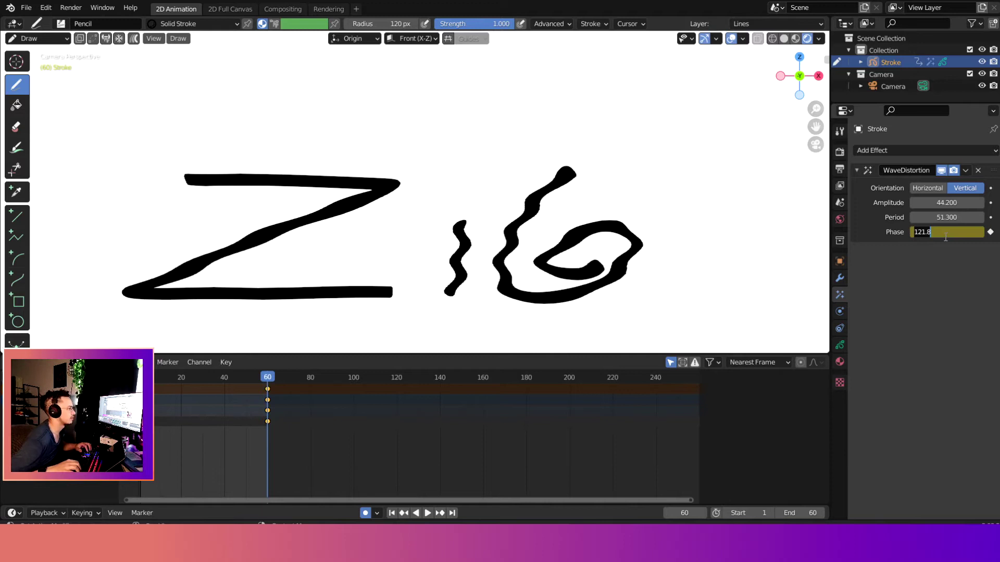
text(30)
key(Return)
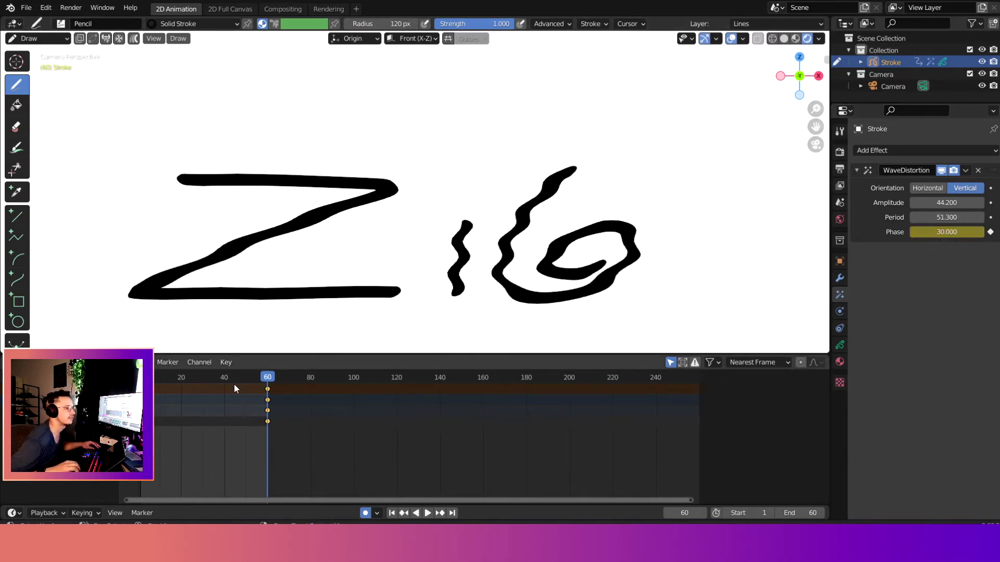
drag(268, 379, 138, 377)
key(space)
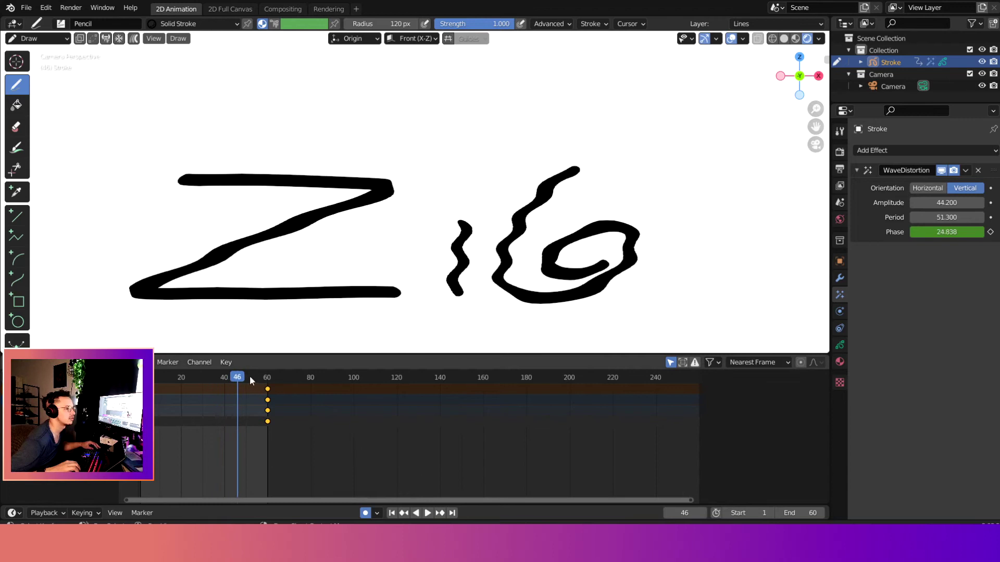
Step: Set the wave distortion's phase to 15 at frame 60 and preview the lettering's wave motion
drag(250, 380, 268, 380)
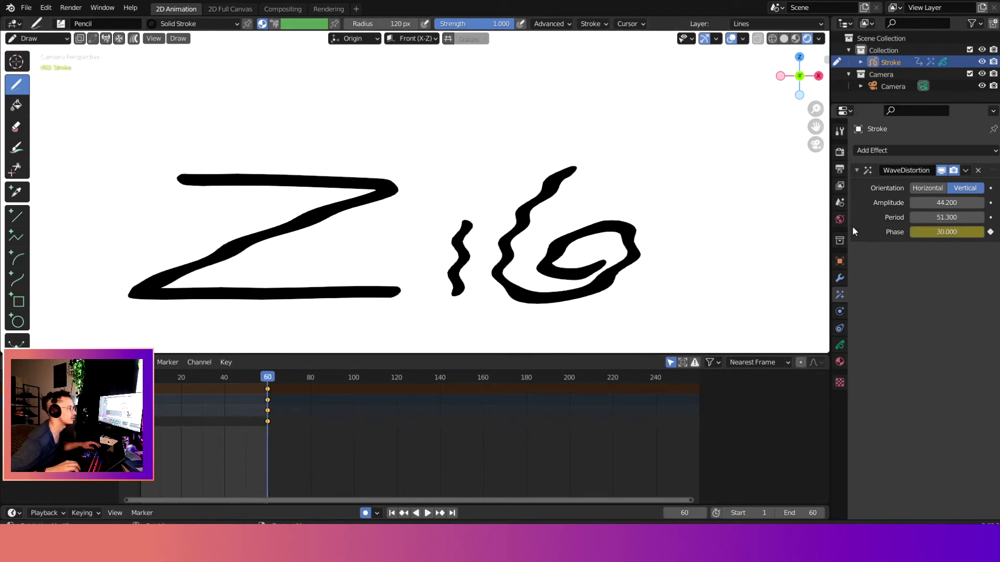
click(952, 231)
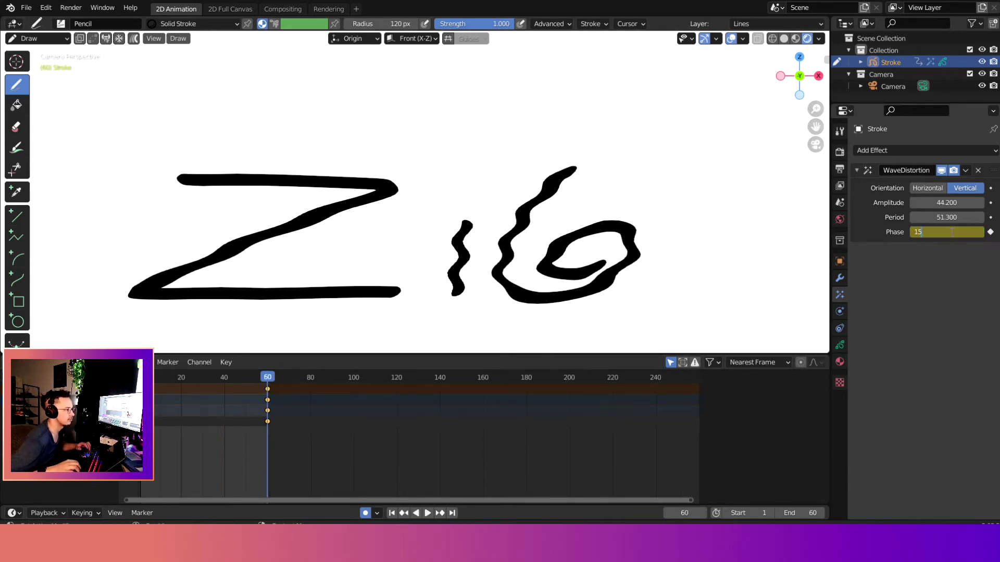
key(Return)
key(space)
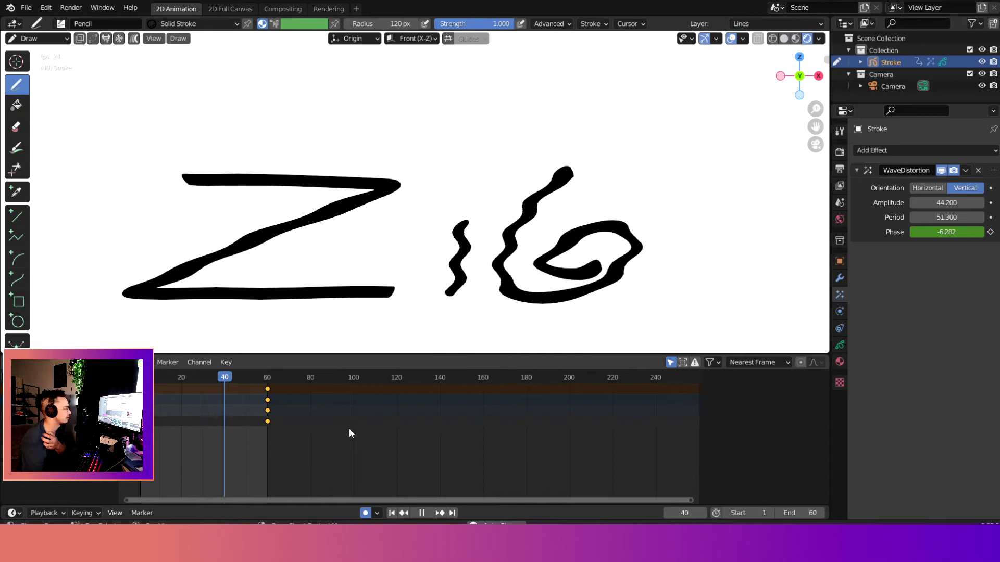
scroll(436, 197, down, 4)
scroll(434, 188, up, 2)
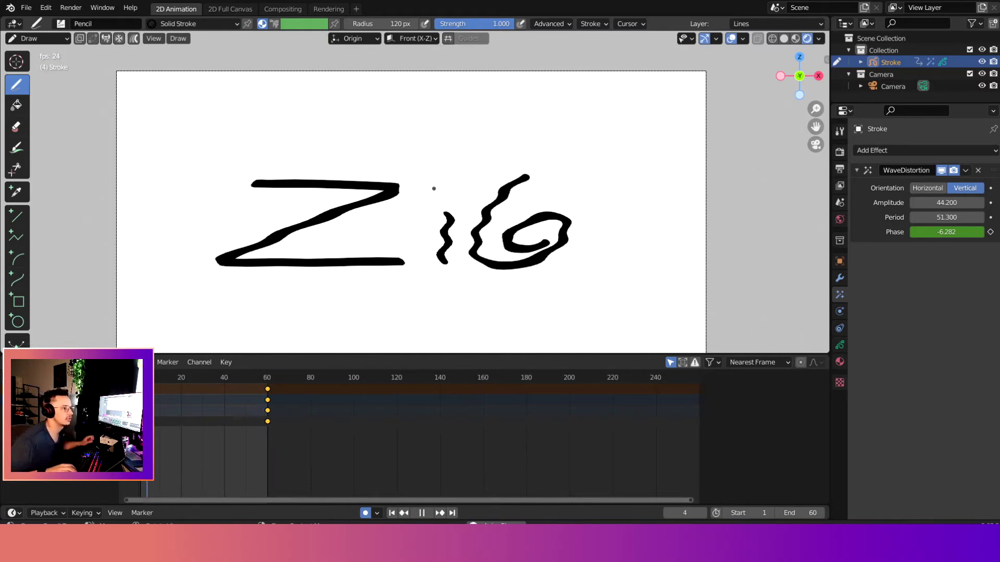
click(422, 513)
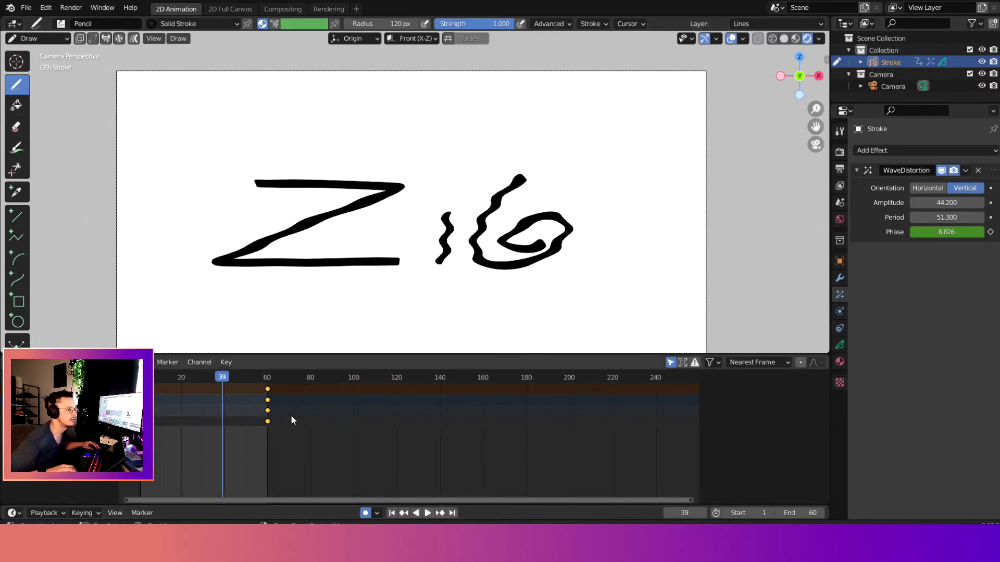
Step: Move the frame 60 keyframe to about frame 42, and place a copy of the first keyframe at frame 59 to loop the wave
drag(269, 397, 230, 396)
key(shift+d)
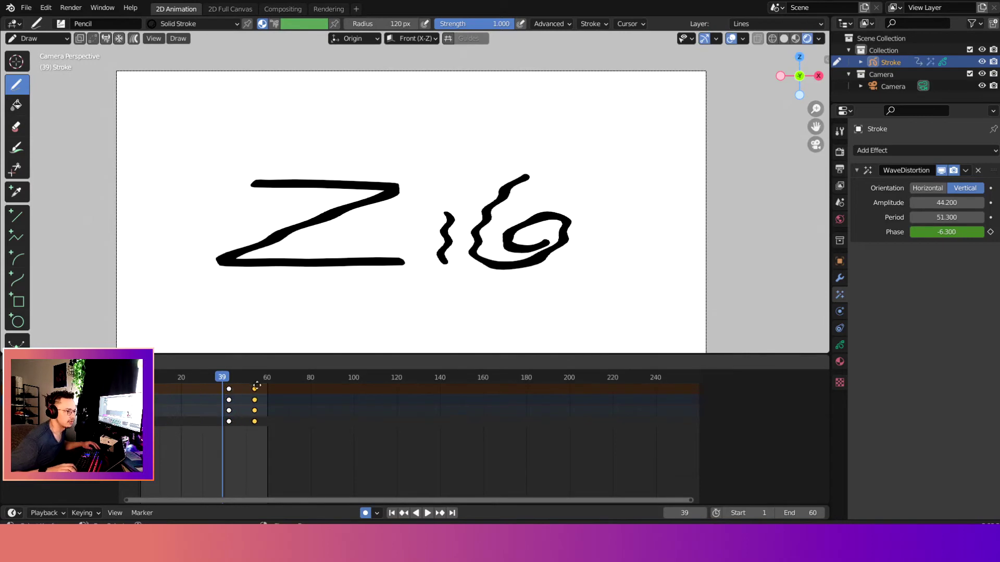
click(267, 382)
key(space)
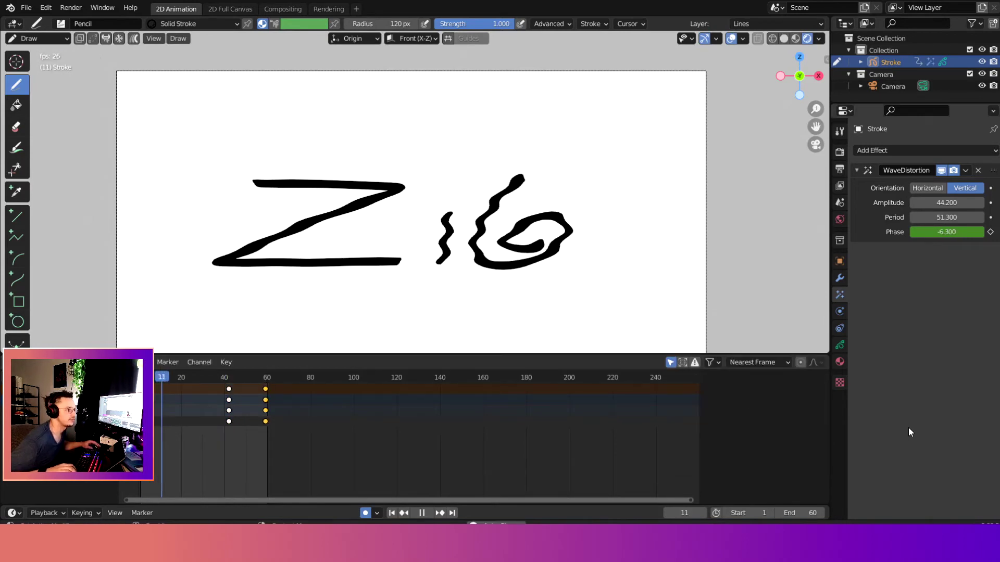
scroll(612, 295, up, 1)
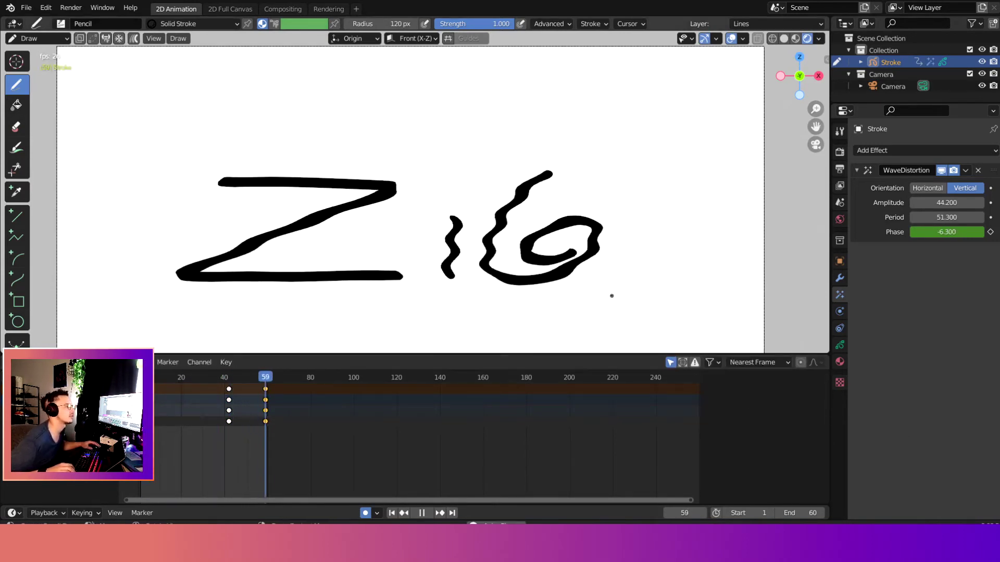
Step: Move the middle phase keyframe back to frame 32
drag(238, 433, 219, 374)
key(g)
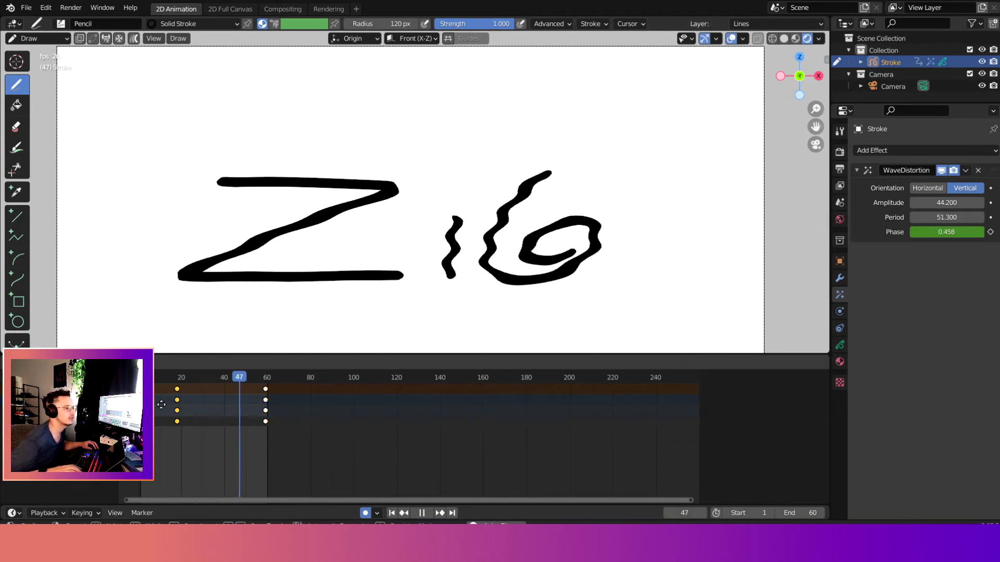
click(191, 406)
scroll(328, 196, down, 3)
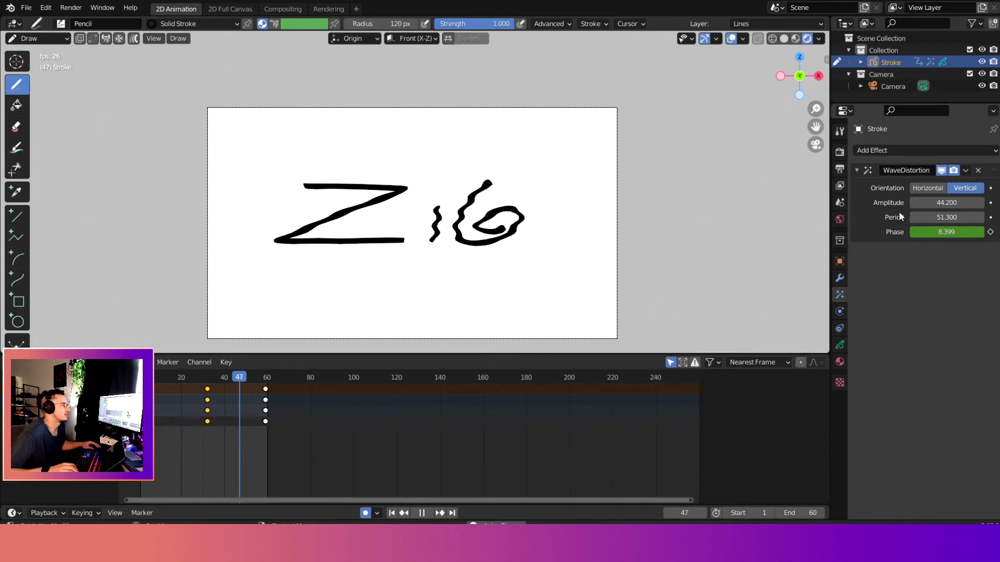
Step: Try the wave distortion's Horizontal orientation during playback, return it to Vertical, and stop the animation
click(918, 189)
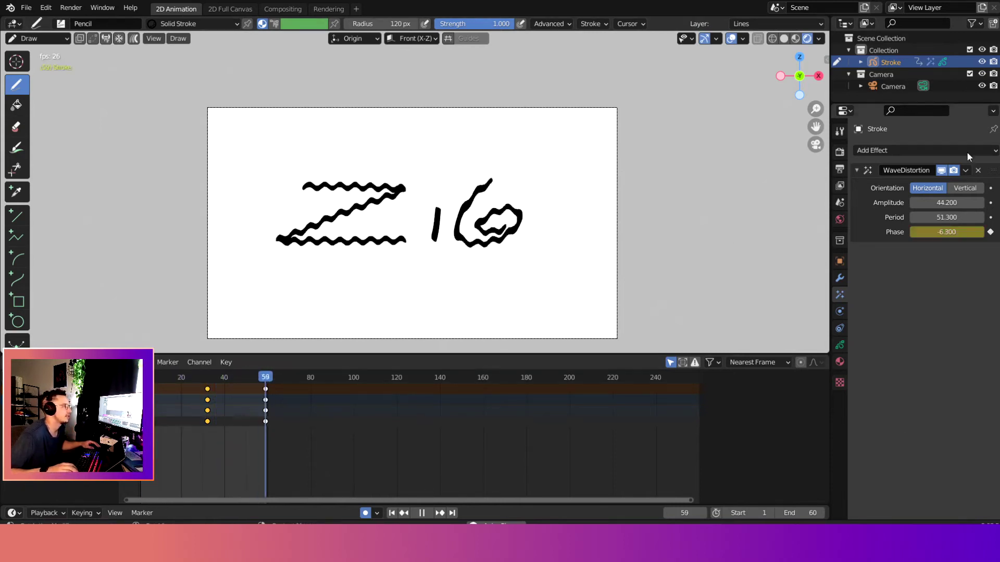
click(964, 188)
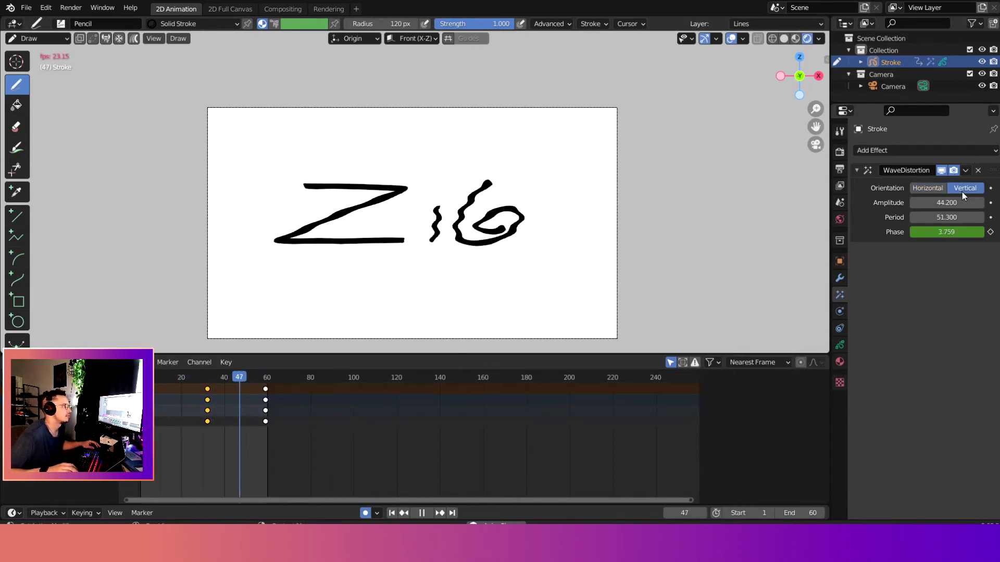
key(space)
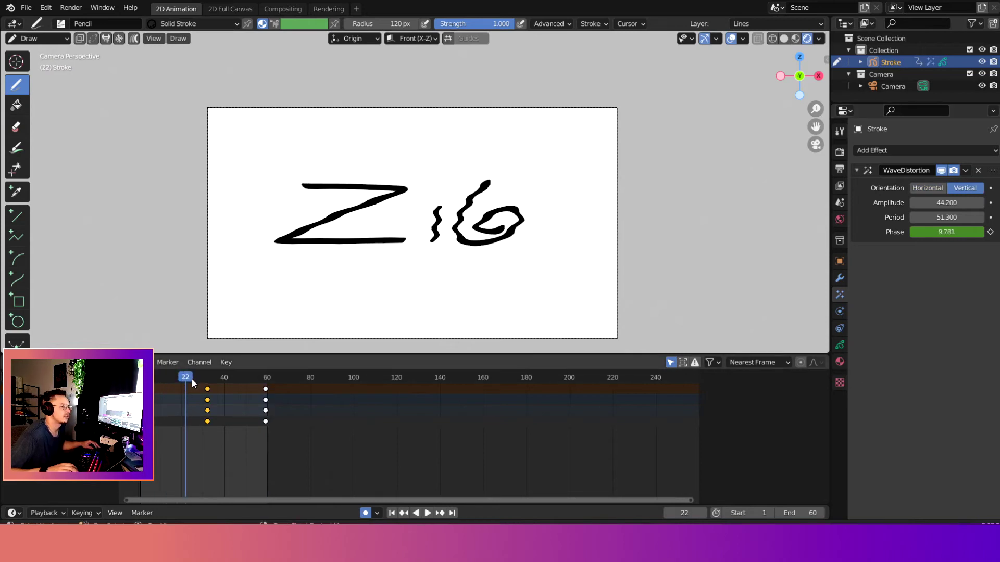
Step: Keyframe the wave distortion's current amplitude at frames 32 and 59
drag(212, 385, 208, 383)
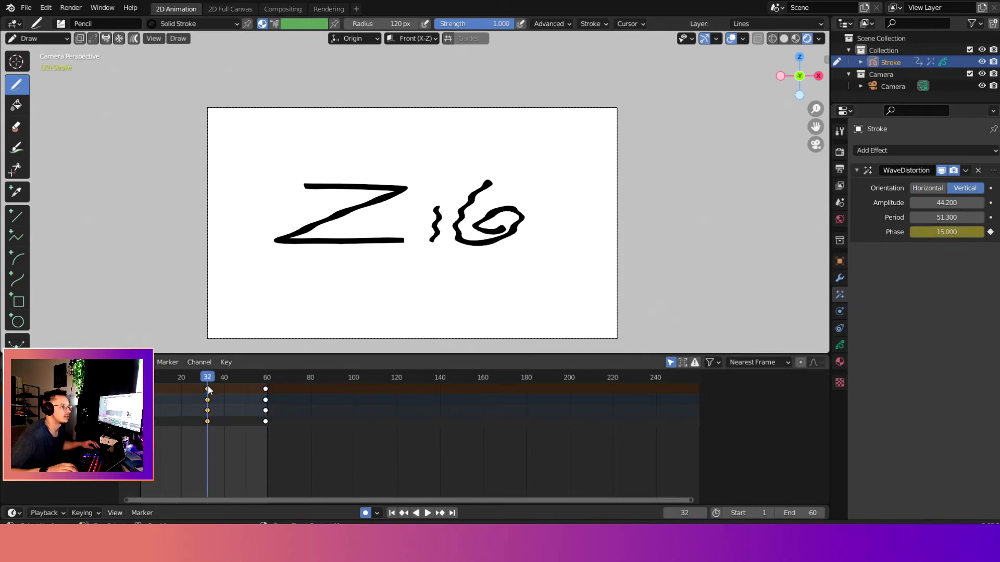
scroll(213, 409, up, 3)
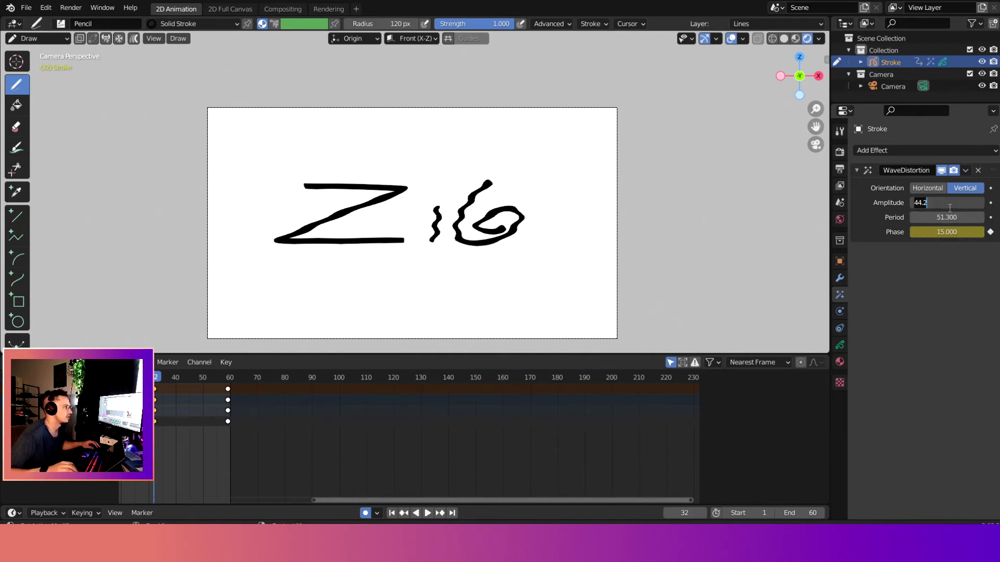
key(i)
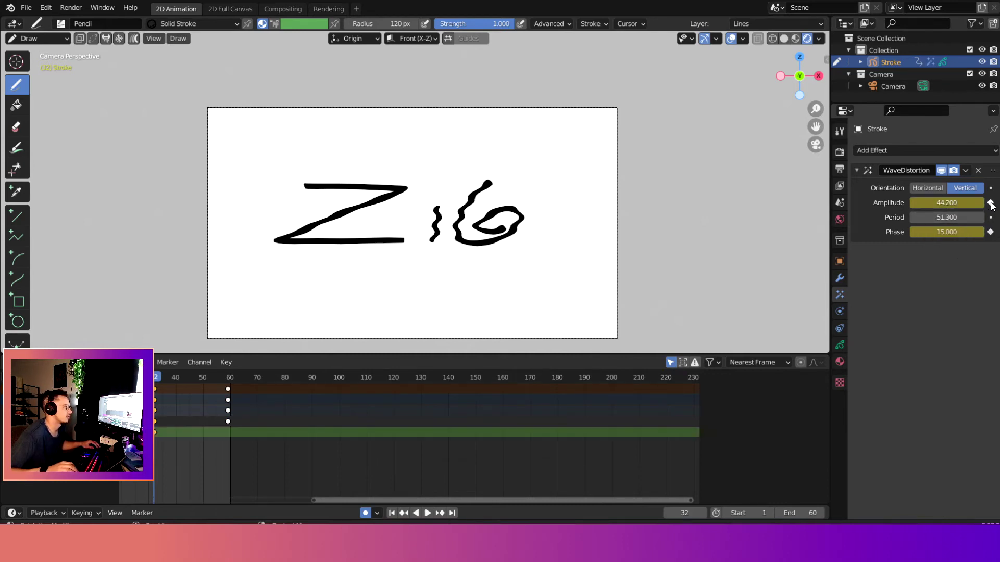
scroll(233, 428, down, 2)
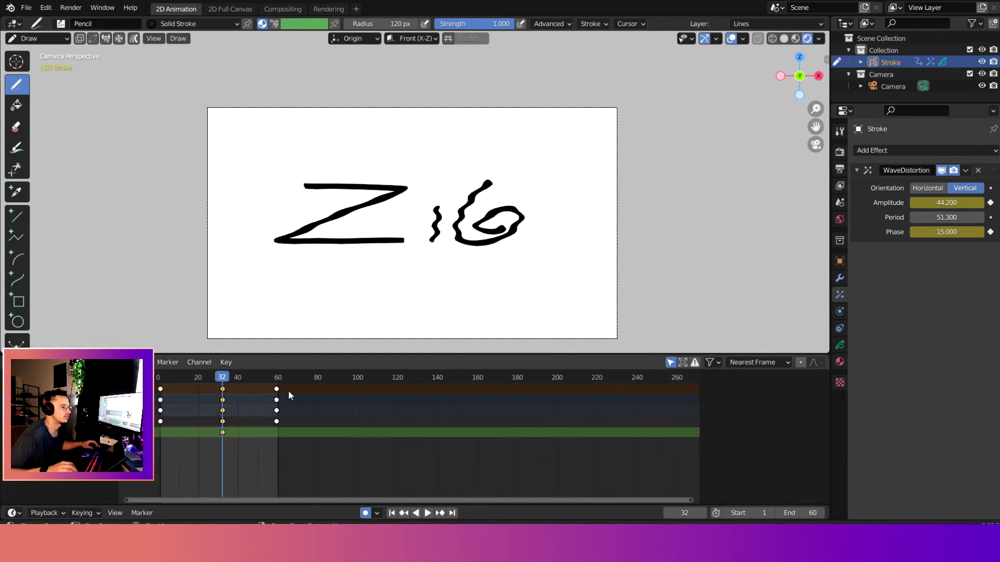
click(277, 389)
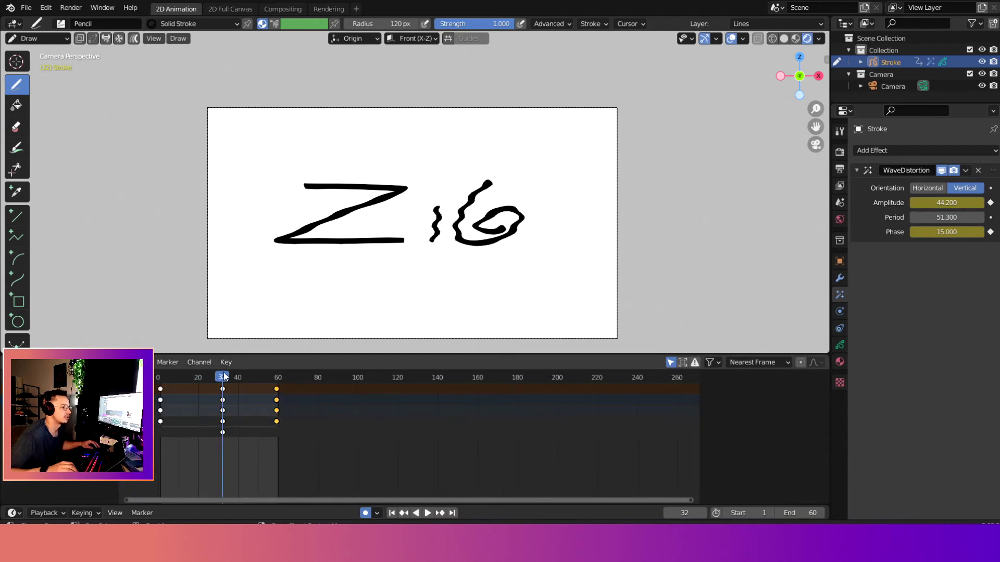
drag(224, 376, 279, 379)
key(Left)
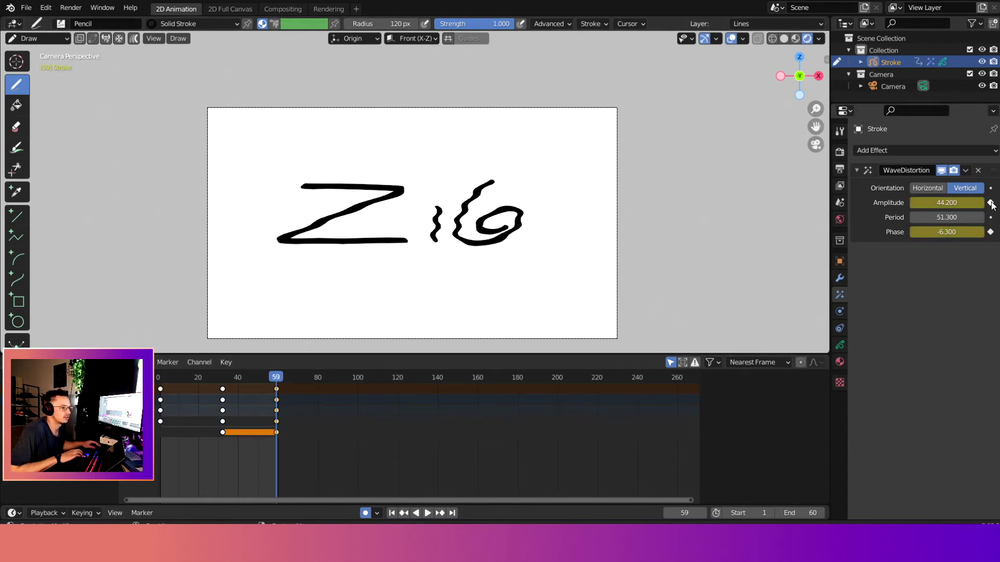
Step: Add another keyframe for the wave distortion's amplitude at frame 1
key(Left)
key(Left)
key(Left)
key(Left)
key(Left)
key(Left)
key(Left)
key(Left)
key(Left)
key(Left)
key(Left)
key(Left)
key(Left)
key(Left)
key(Left)
key(Left)
key(Left)
key(Left)
key(Left)
key(Left)
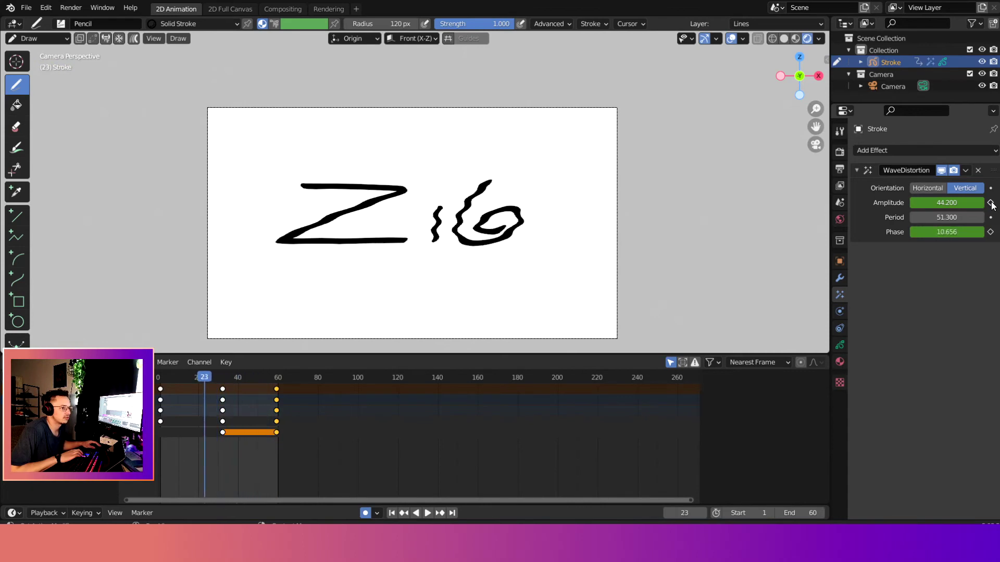
key(Left)
key(Left)
key(Left)
key(Left)
key(Left)
key(Left)
key(Left)
key(Left)
key(Left)
key(Left)
key(Left)
key(Left)
key(Left)
key(Left)
key(Left)
key(Left)
key(Left)
key(Left)
key(Left)
key(Left)
key(Right)
click(991, 203)
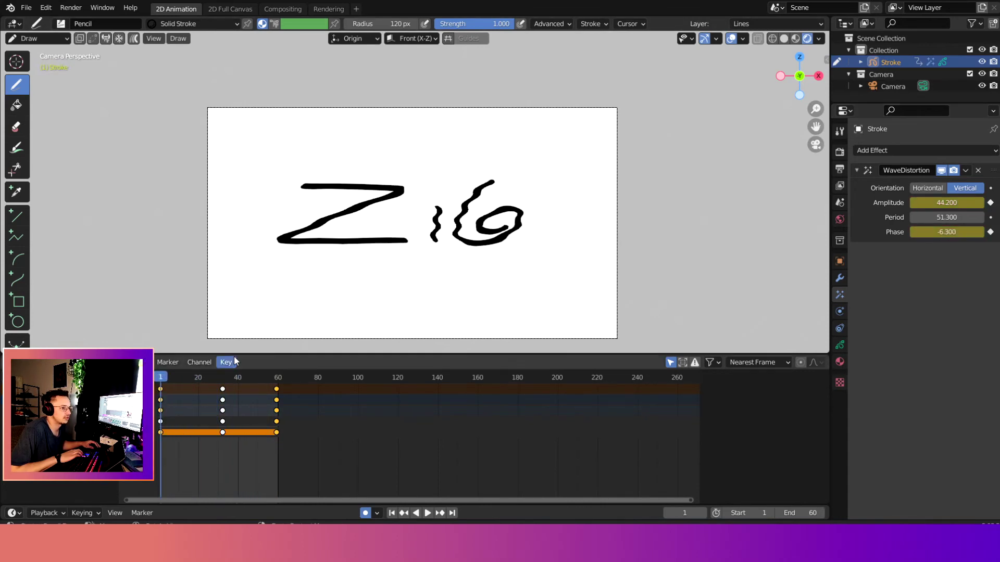
Step: Return to frame 32 and select the amplitude keyframe there
drag(160, 379, 222, 388)
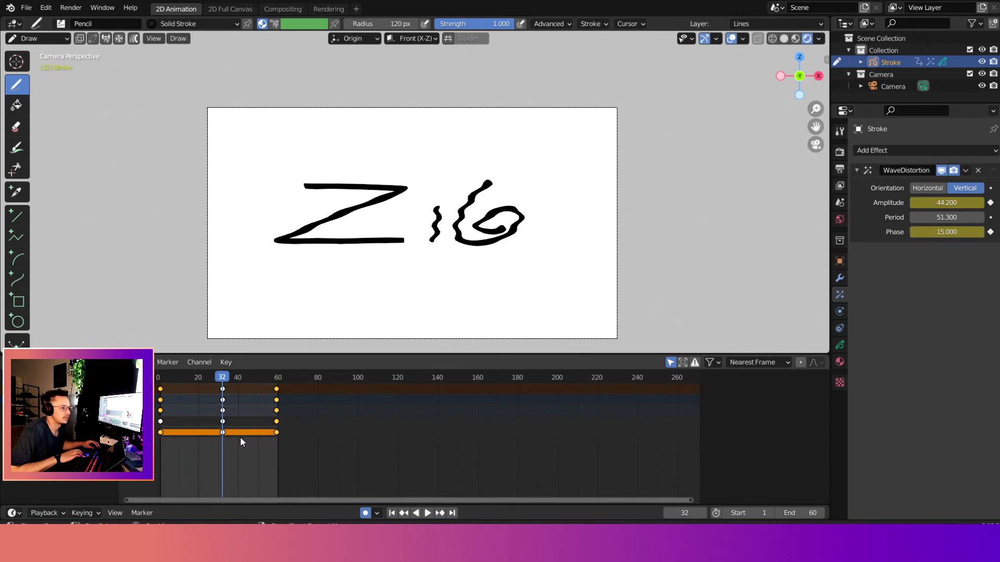
click(223, 432)
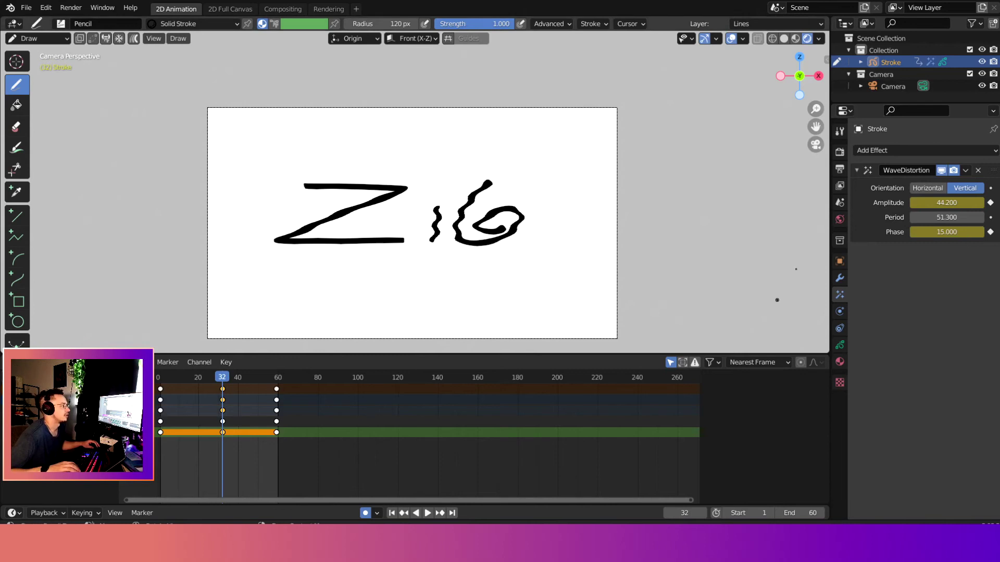
key(Right)
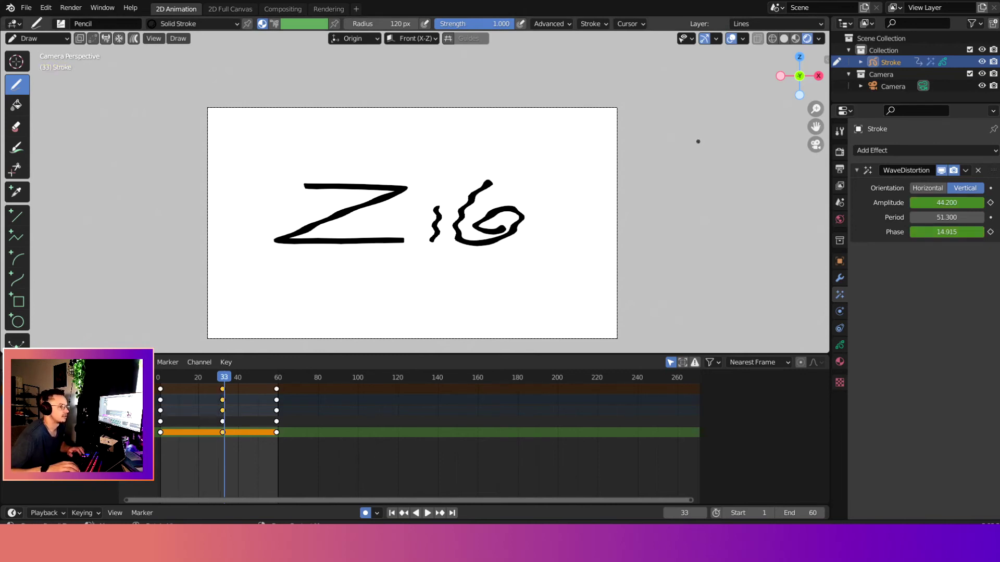
key(Left)
key(Right)
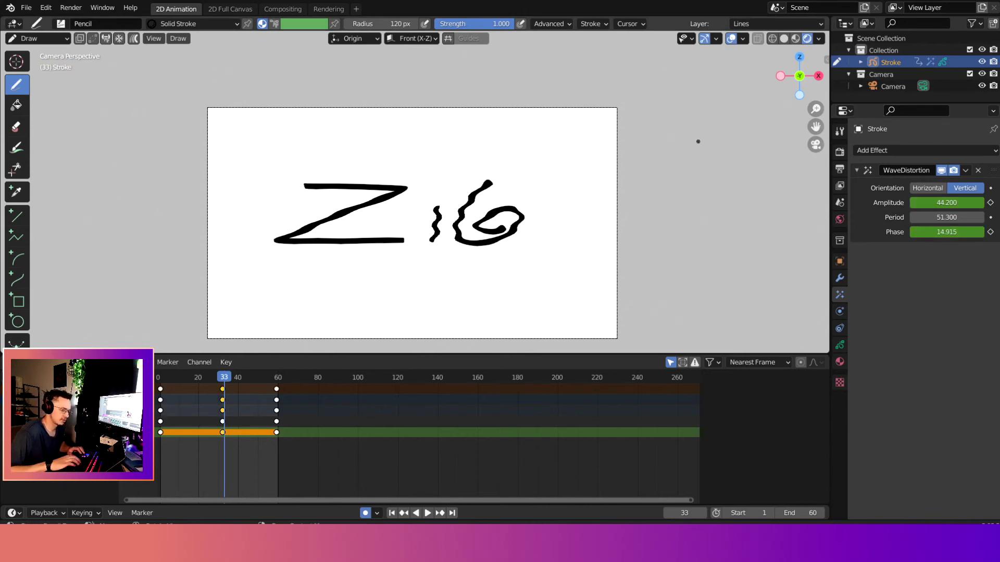
key(period)
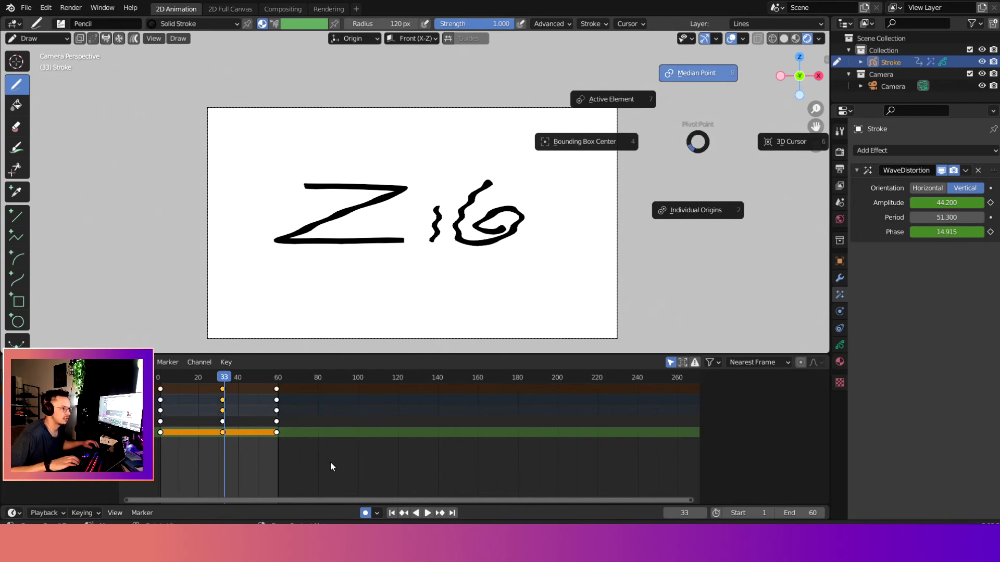
click(603, 159)
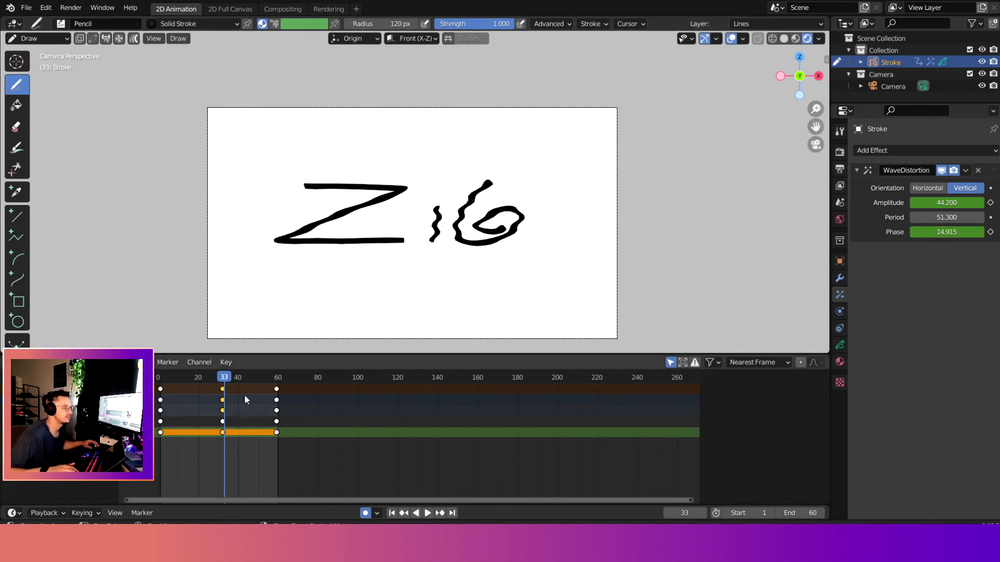
key(Left)
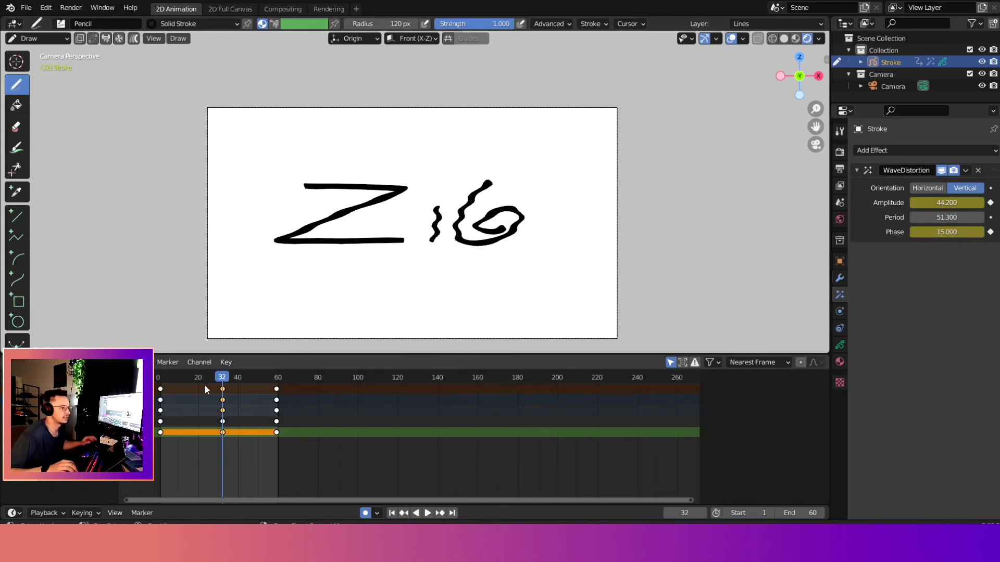
Step: Raise the wave distortion's amplitude to 160.1 at frame 32
scroll(230, 438, up, 1)
scroll(229, 439, up, 2)
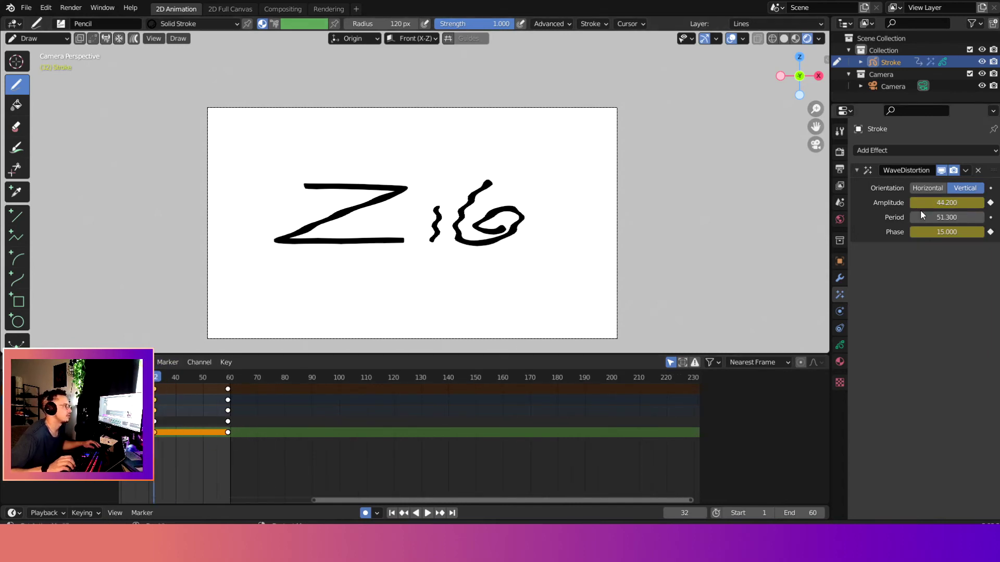
drag(947, 203, 981, 203)
scroll(269, 430, down, 7)
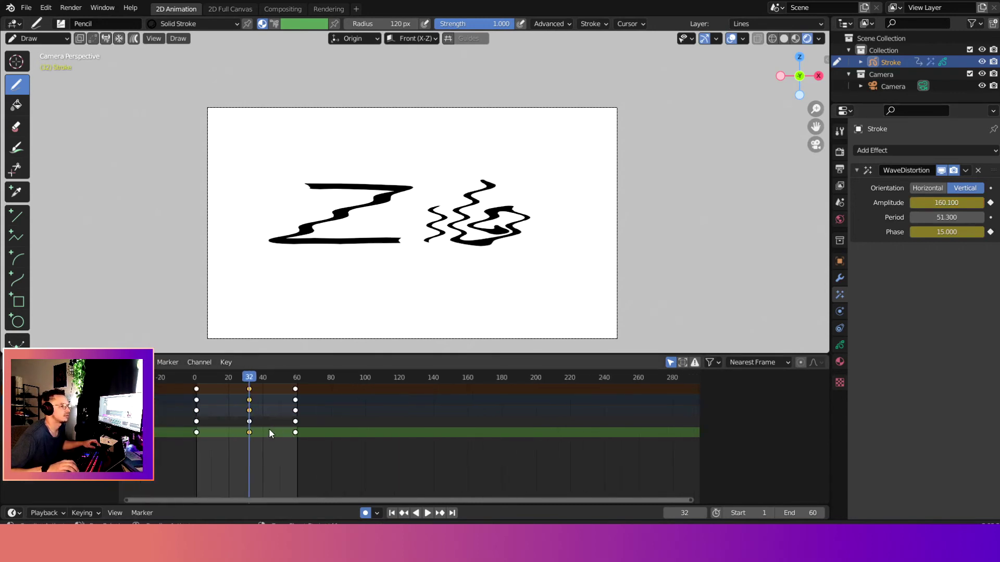
Step: Play the animation from the start to preview the animated amplitude
click(207, 377)
key(space)
key(space)
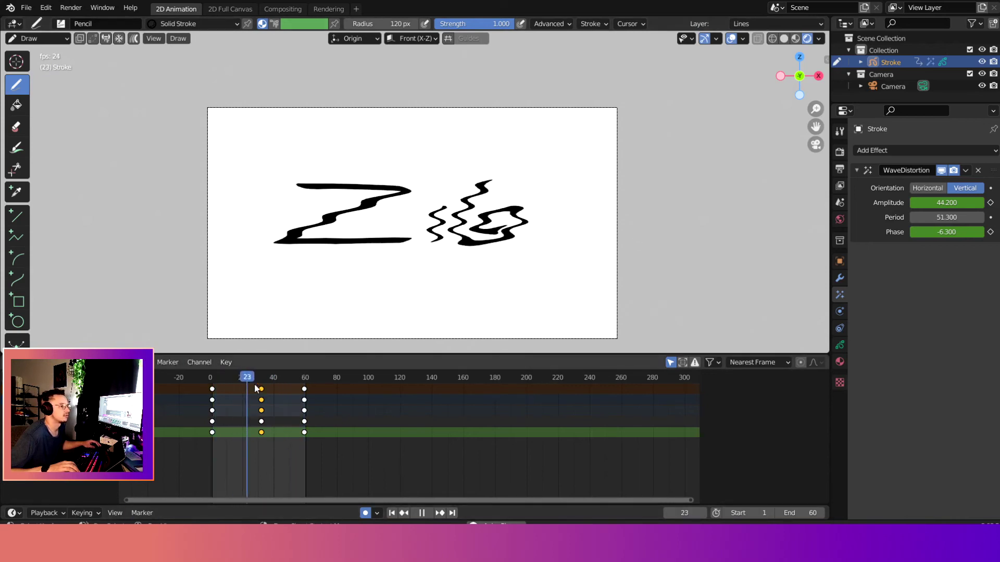
key(space)
drag(263, 378, 209, 388)
key(space)
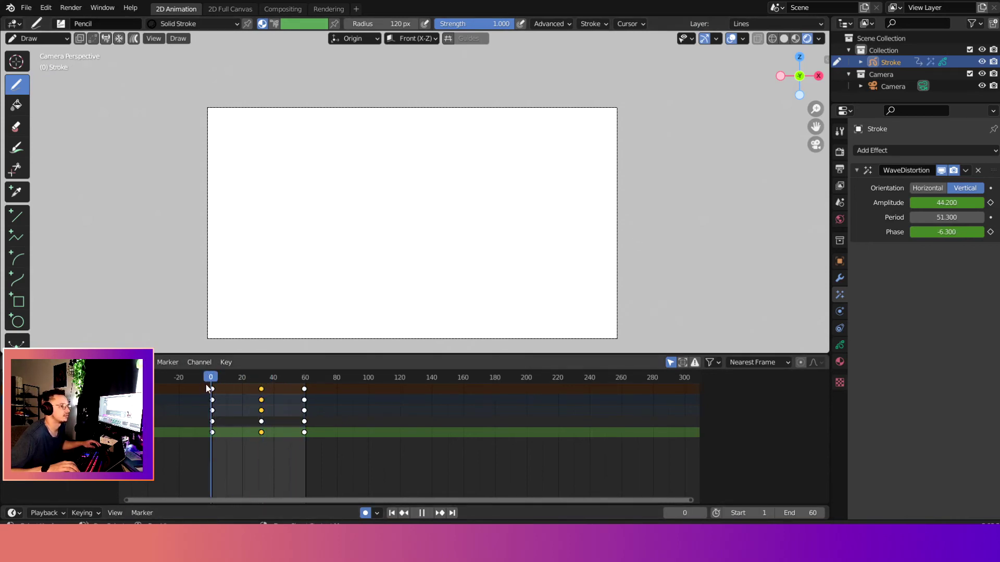
Step: Stop playback and keyframe the wave distortion's current period at frames 1, 32 and 59
click(213, 399)
key(space)
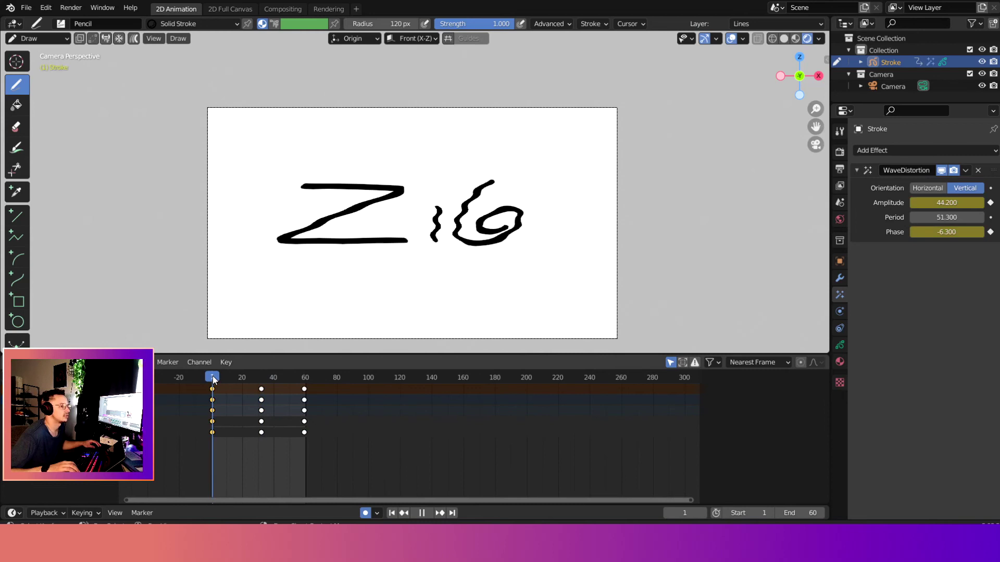
click(991, 219)
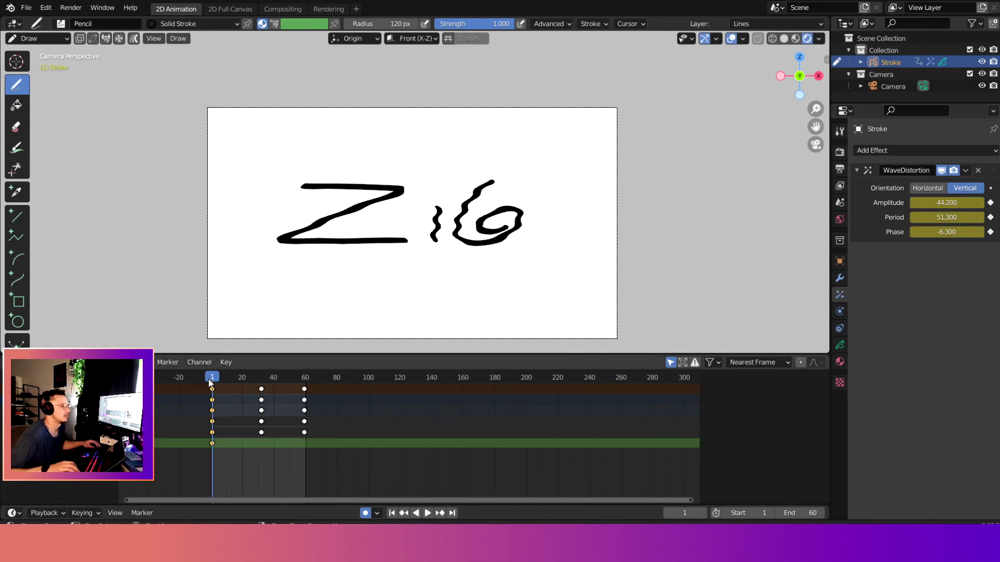
click(990, 217)
drag(261, 377, 320, 383)
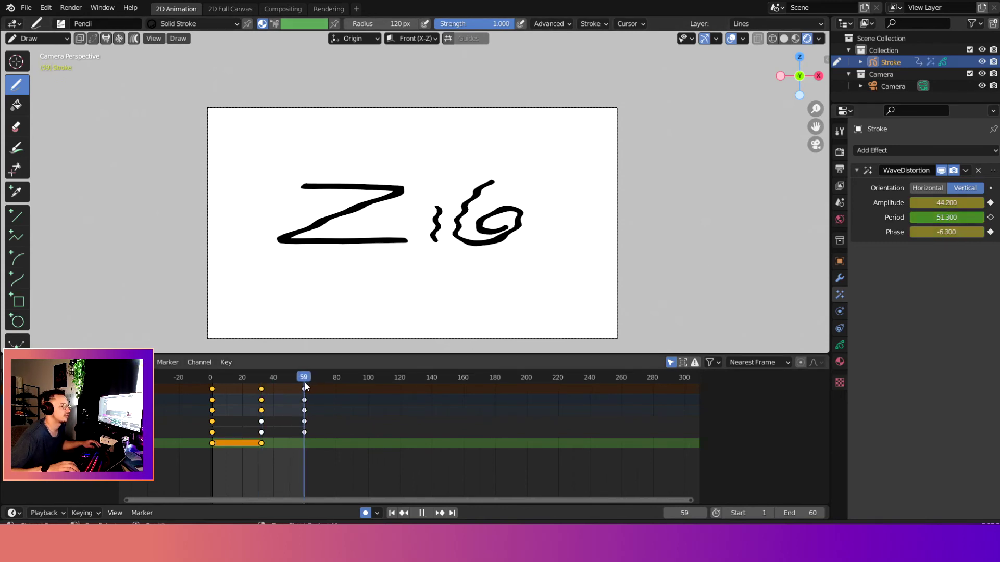
key(Escape)
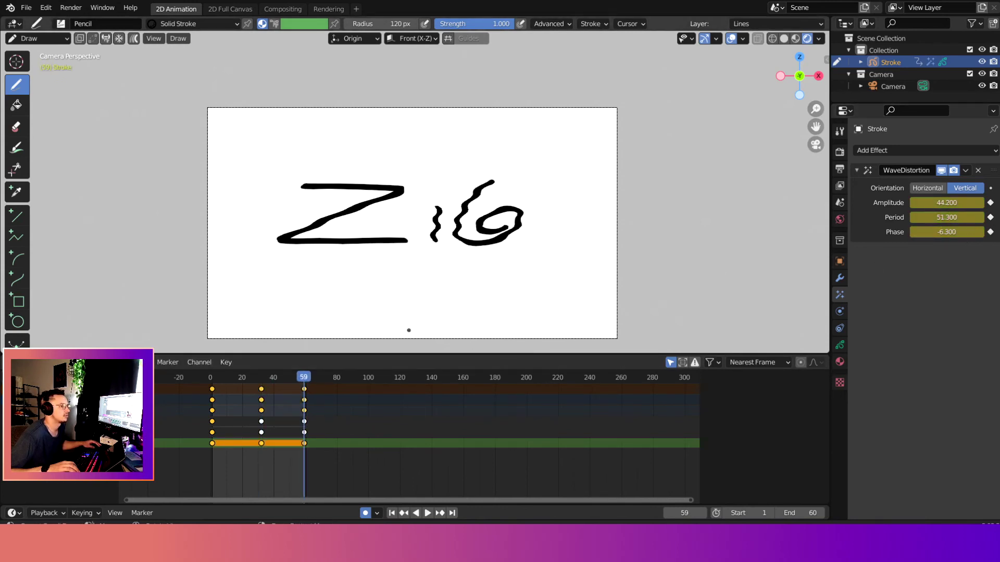
Step: Raise the wave distortion's period to about 174 at frame 32 and return to the start of the timeline
drag(304, 377, 260, 392)
key(space)
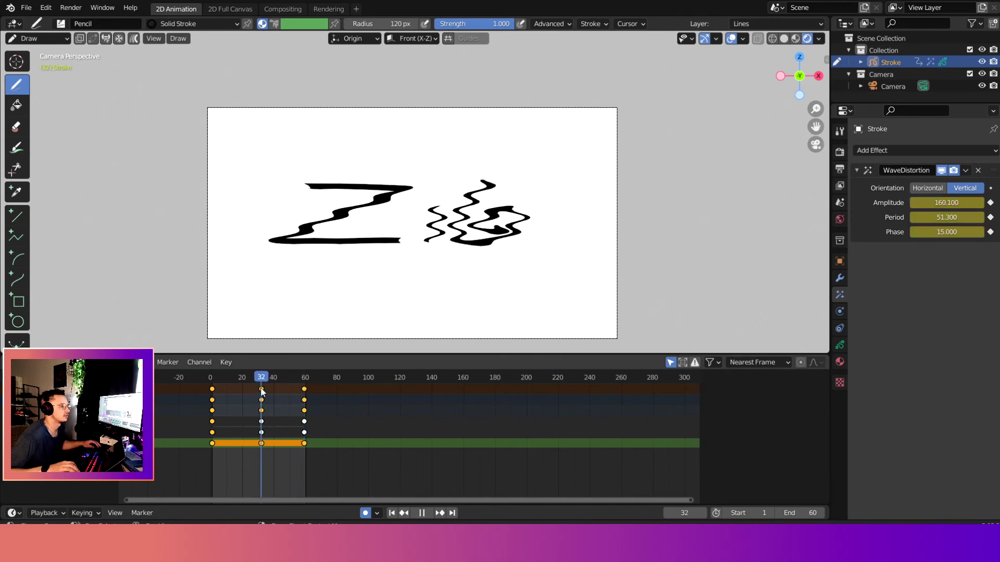
drag(946, 217, 984, 217)
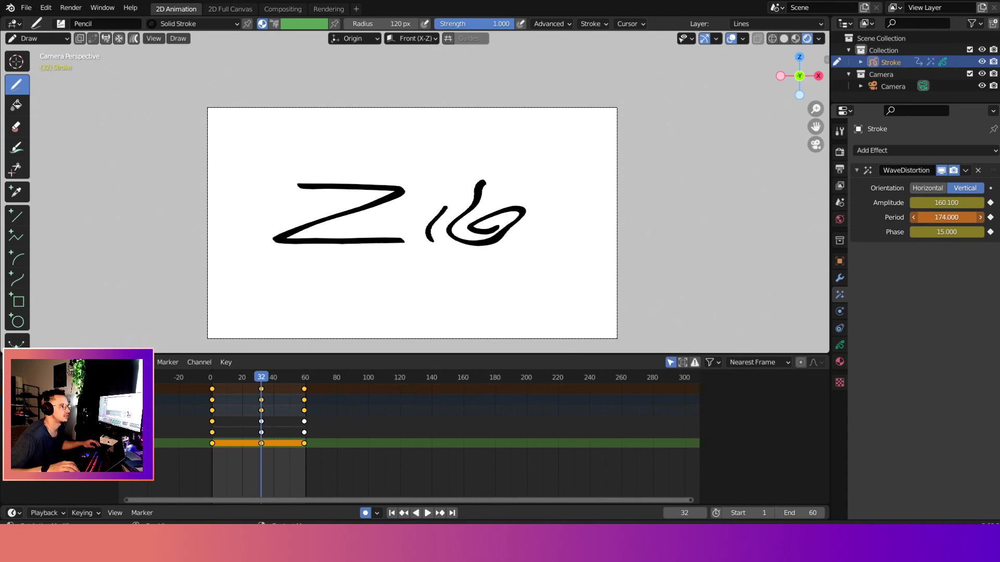
drag(946, 217, 947, 217)
drag(266, 380, 210, 380)
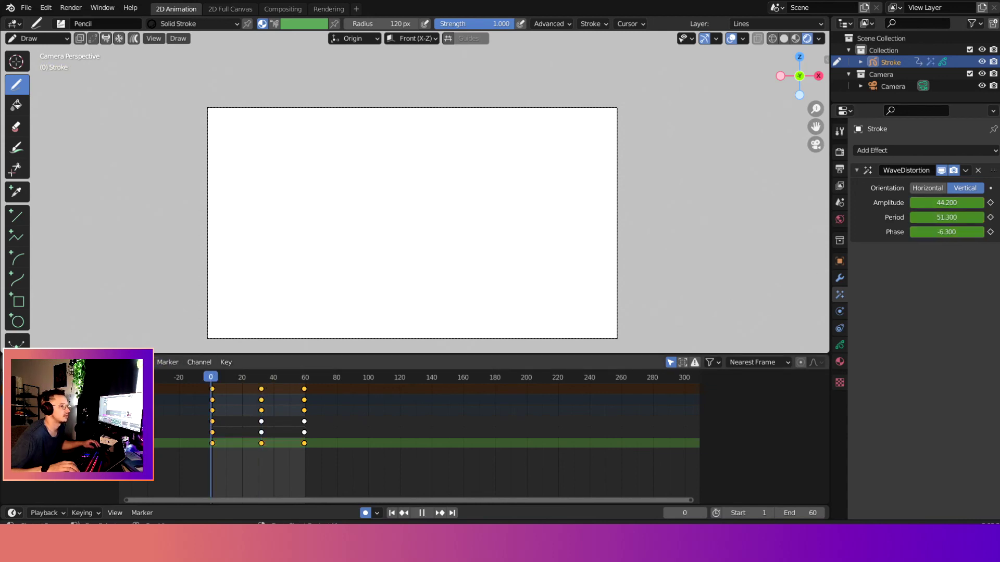